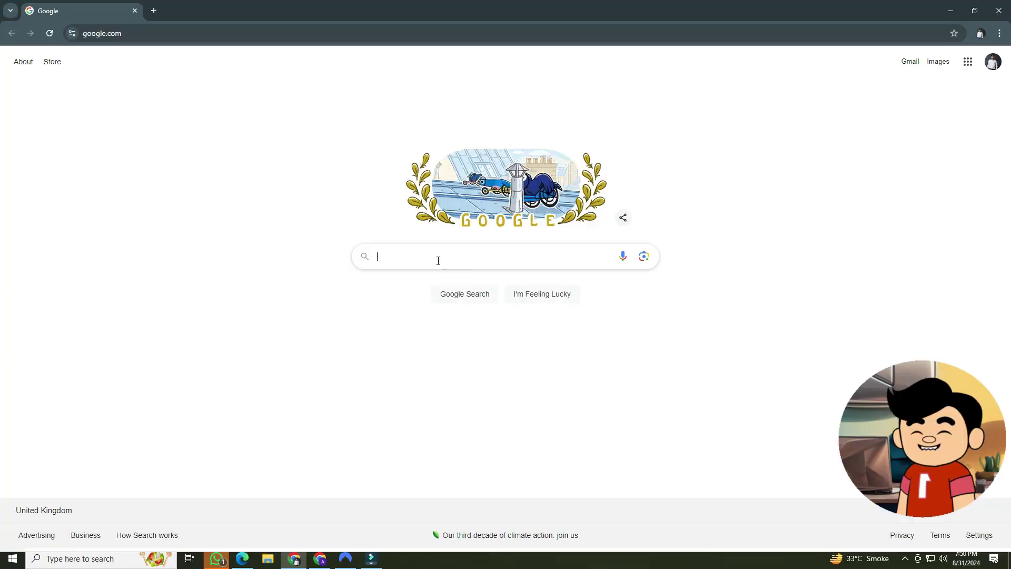
Step: Search the exact phrase "Climate Change Impacts", review the results, then return to an empty search box
click(438, 257)
text(Cl)
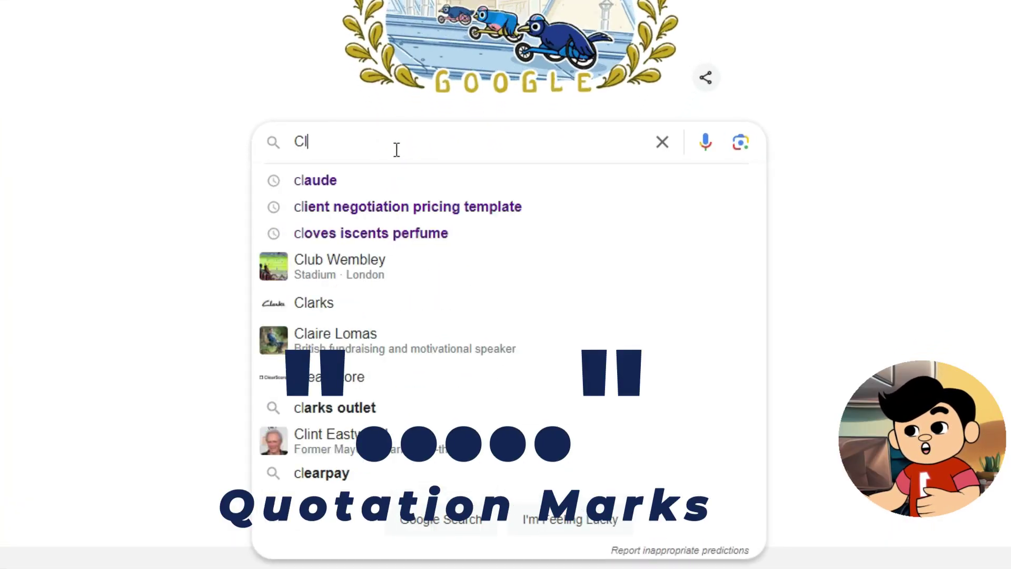
text(imate Cha)
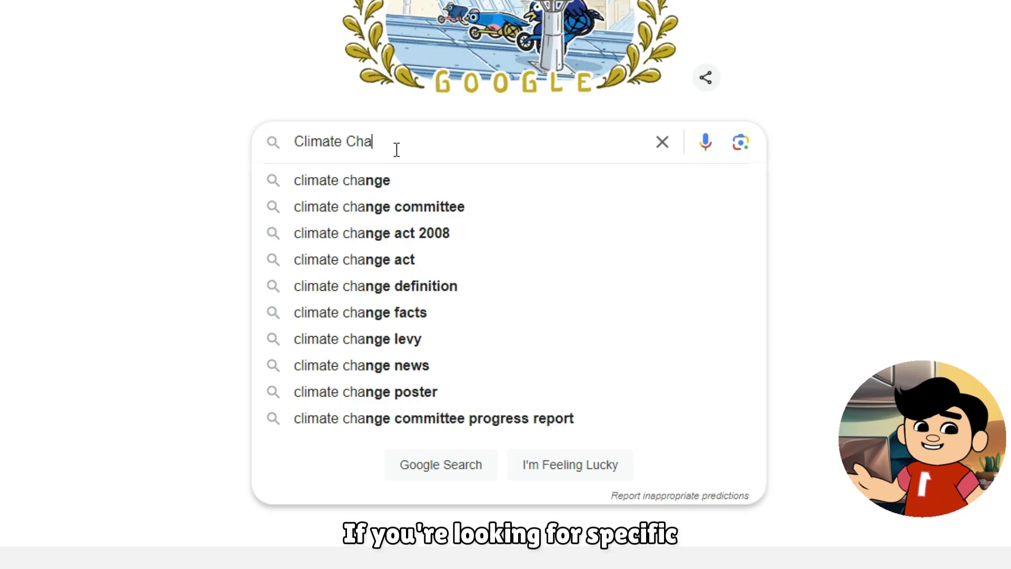
text(nge Impact)
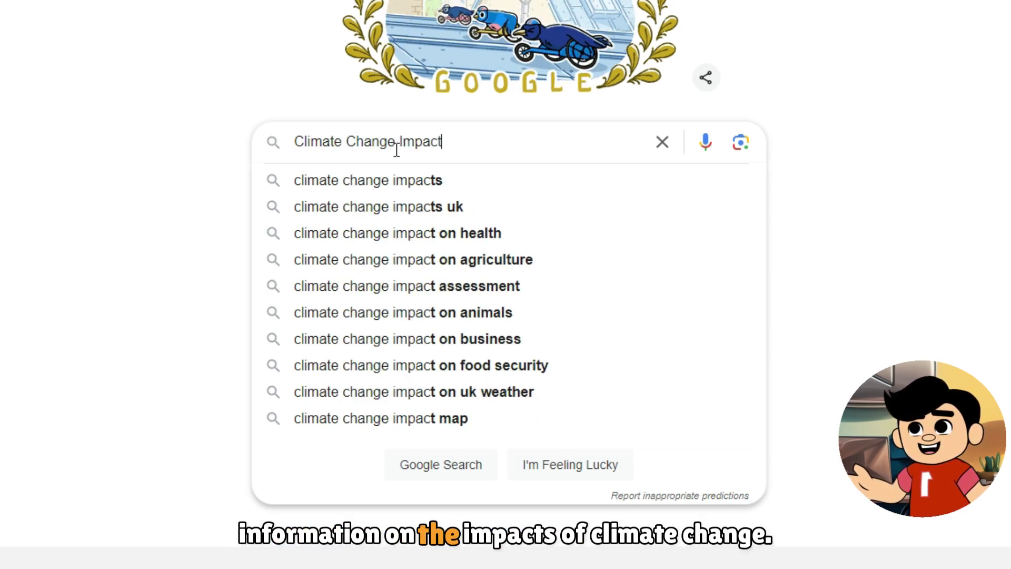
text(s)
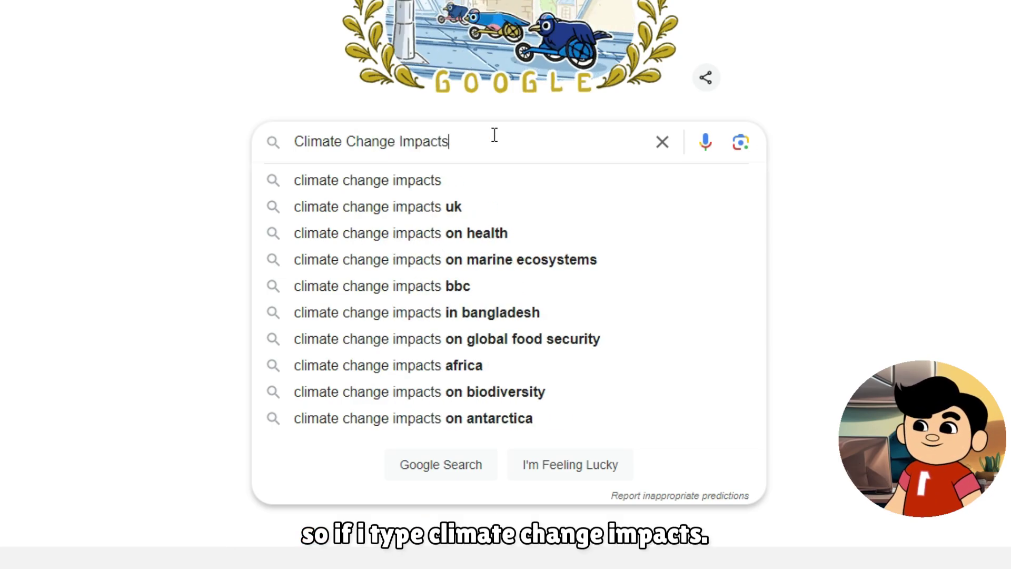
text(")
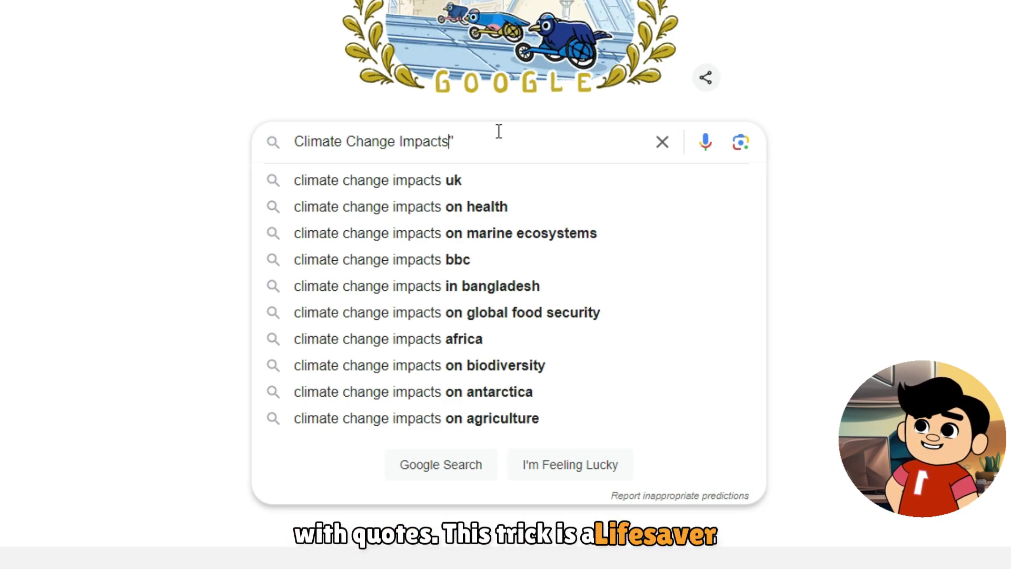
key(Home)
text(")
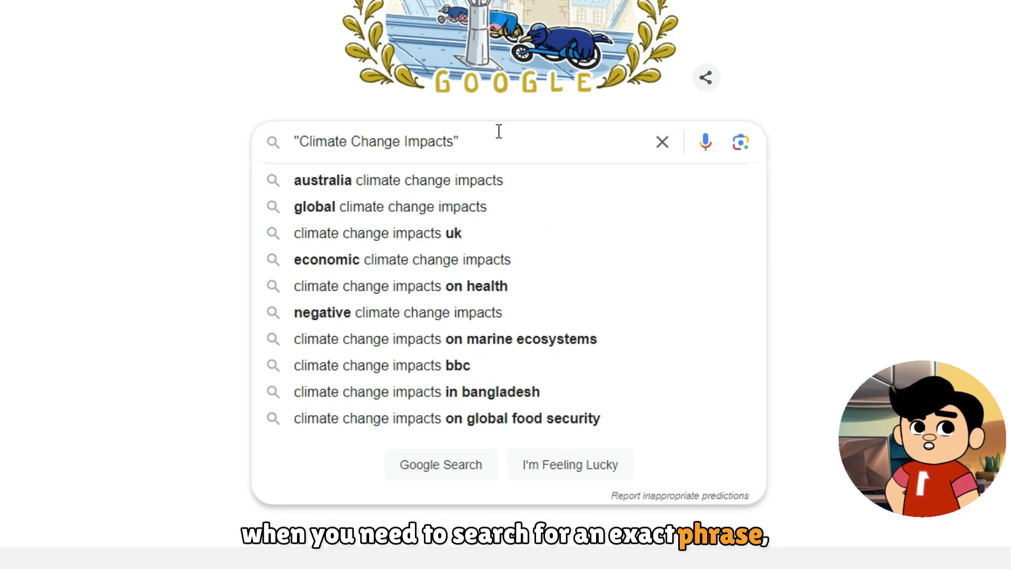
key(Return)
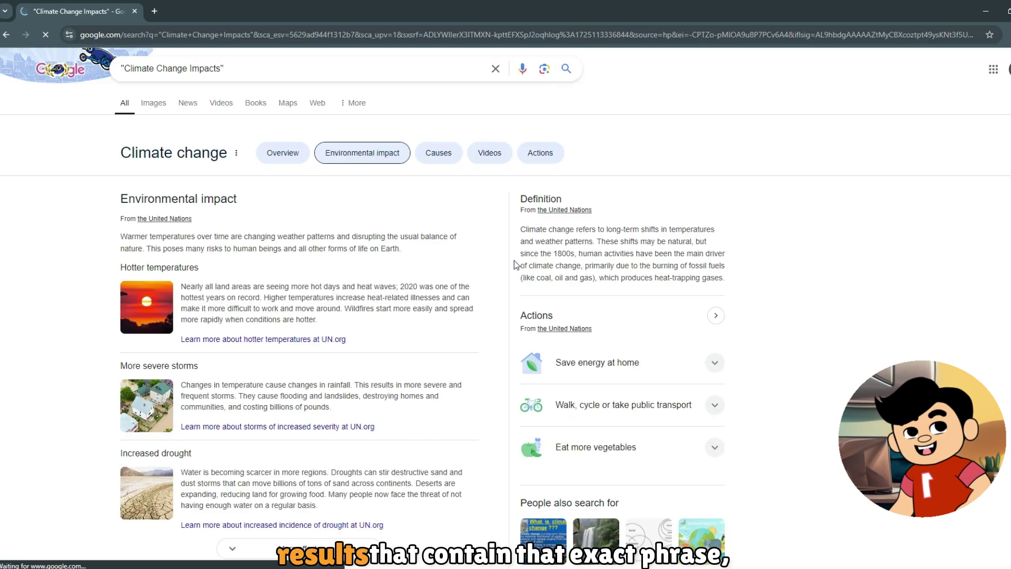
middle_click(78, 179)
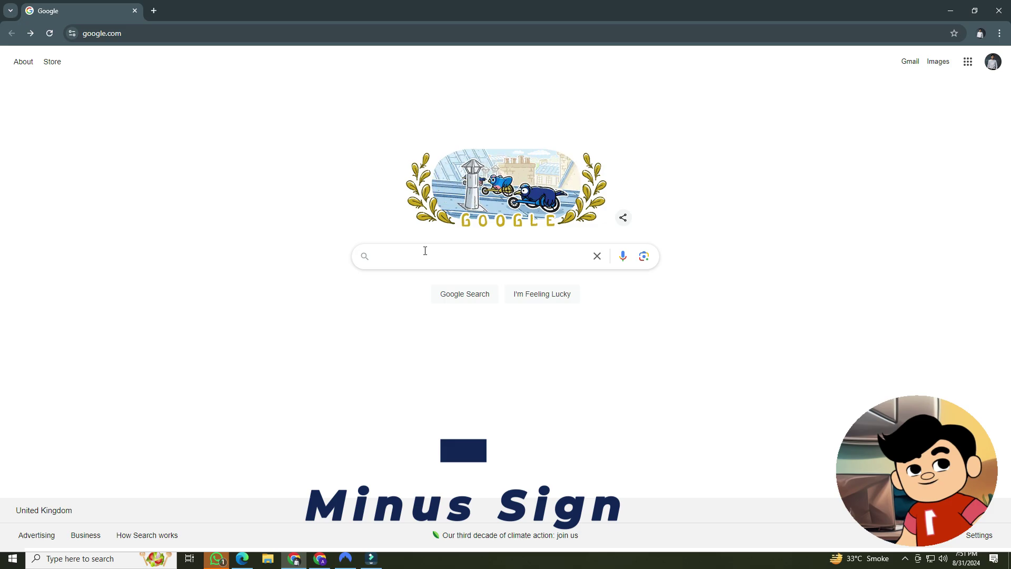
click(425, 251)
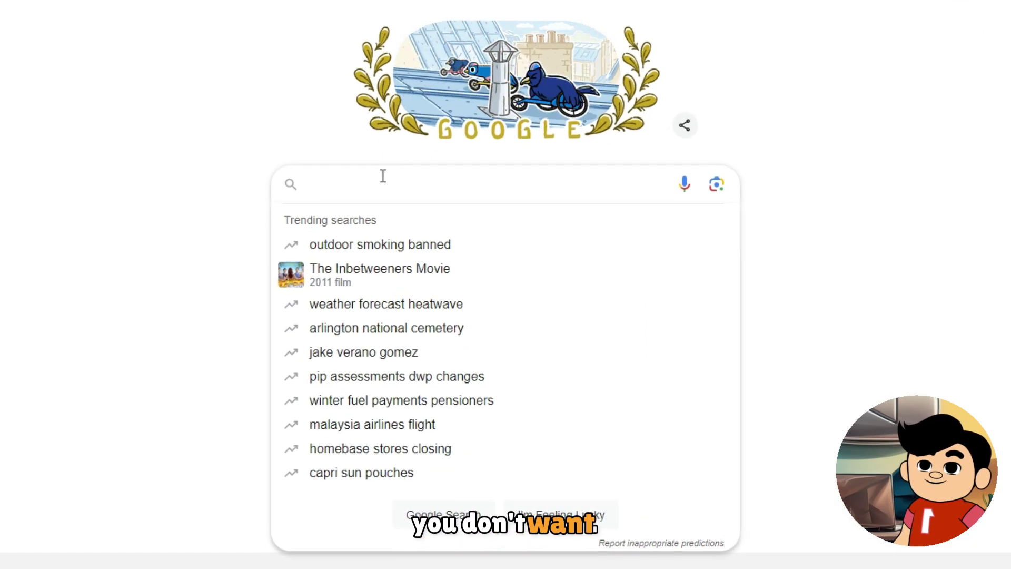
Step: Search 'Jaguar -car' to get Jaguar results without car pages
text(J)
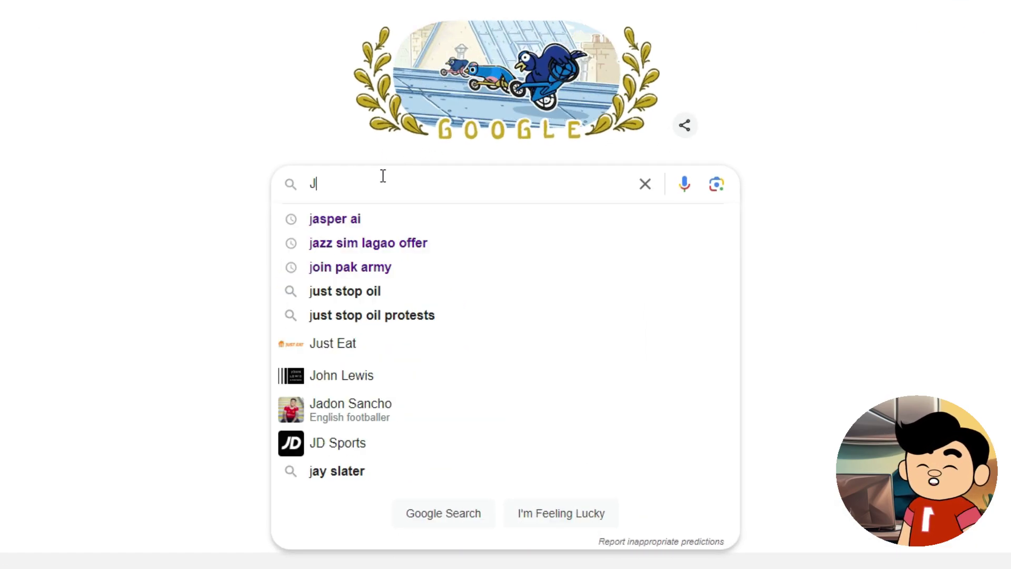
text(aguar -)
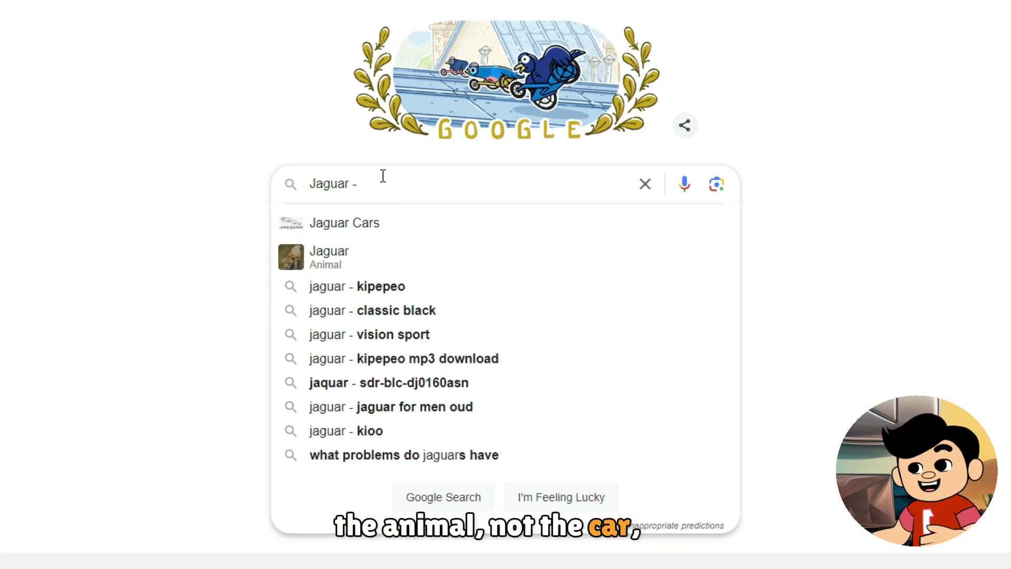
text(car)
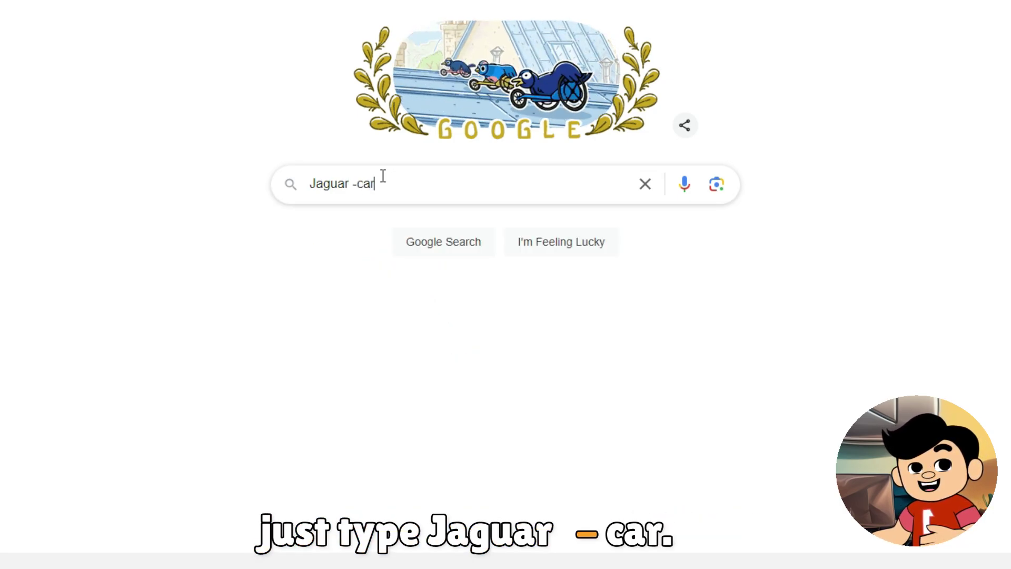
key(Return)
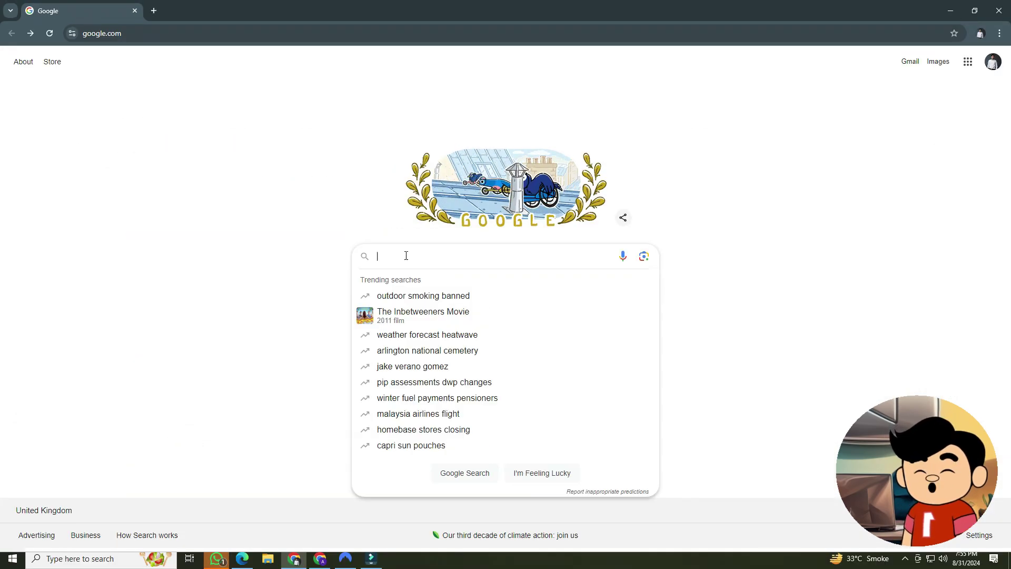
Step: Search 'Renewable Energy Site:Wikipedia.org' and scroll through the Wikipedia-only results
text(Renew)
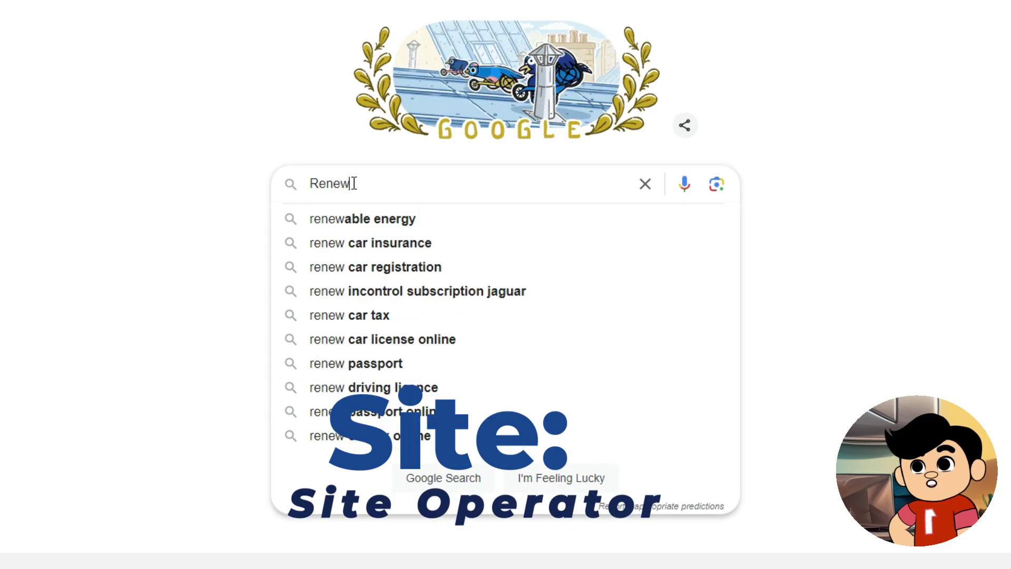
text(able )
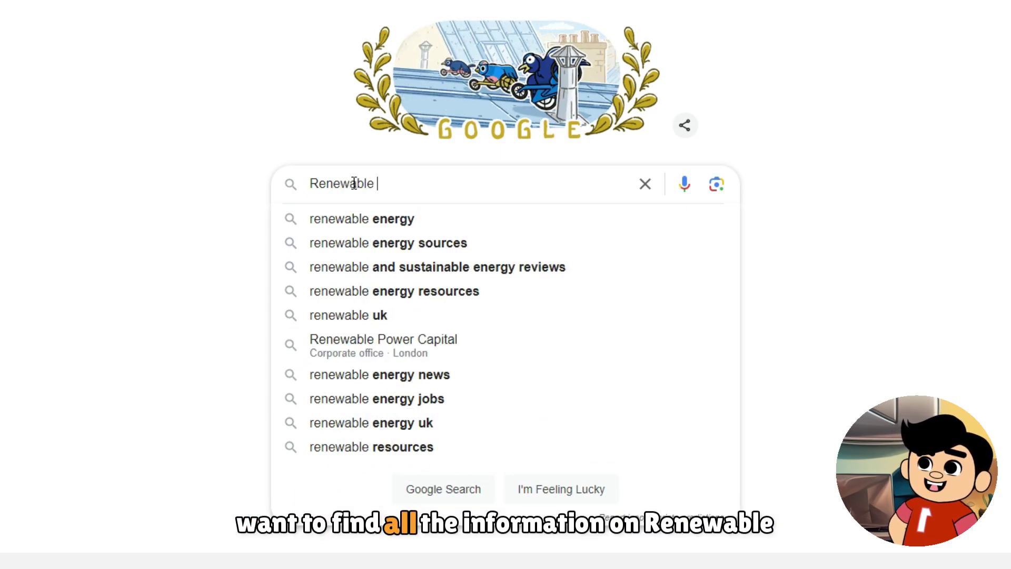
text(Energy )
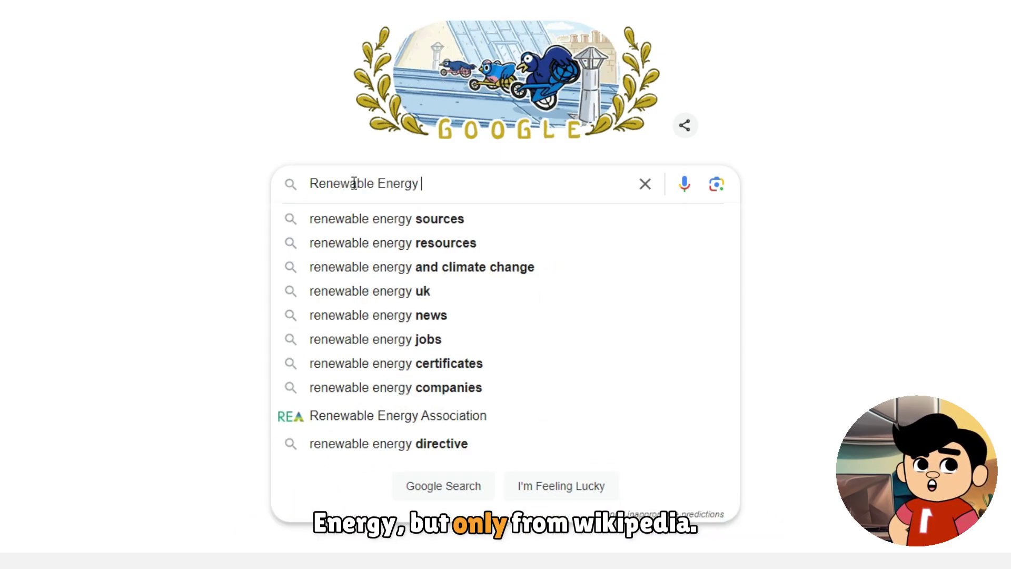
text(Si)
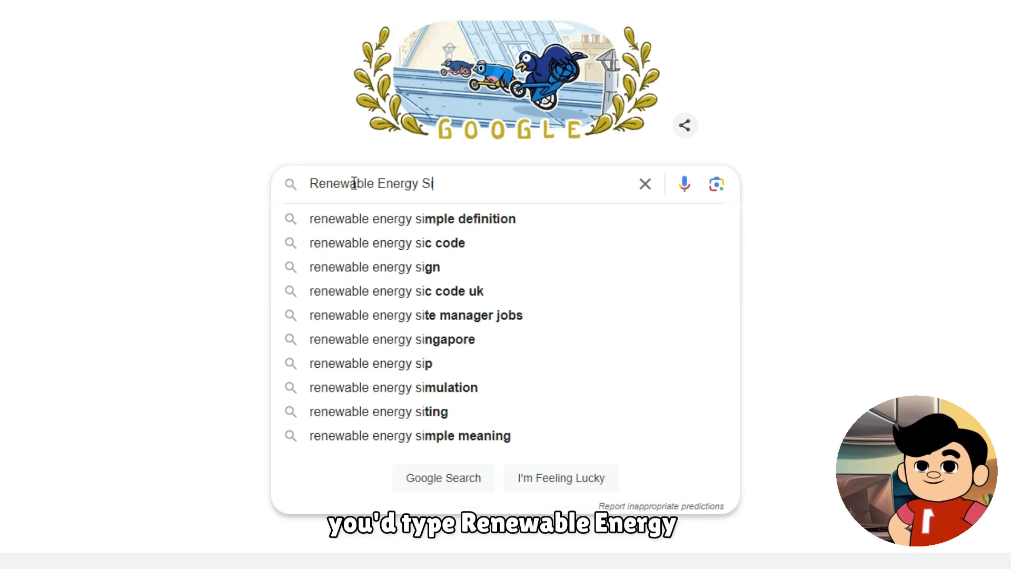
text(te:)
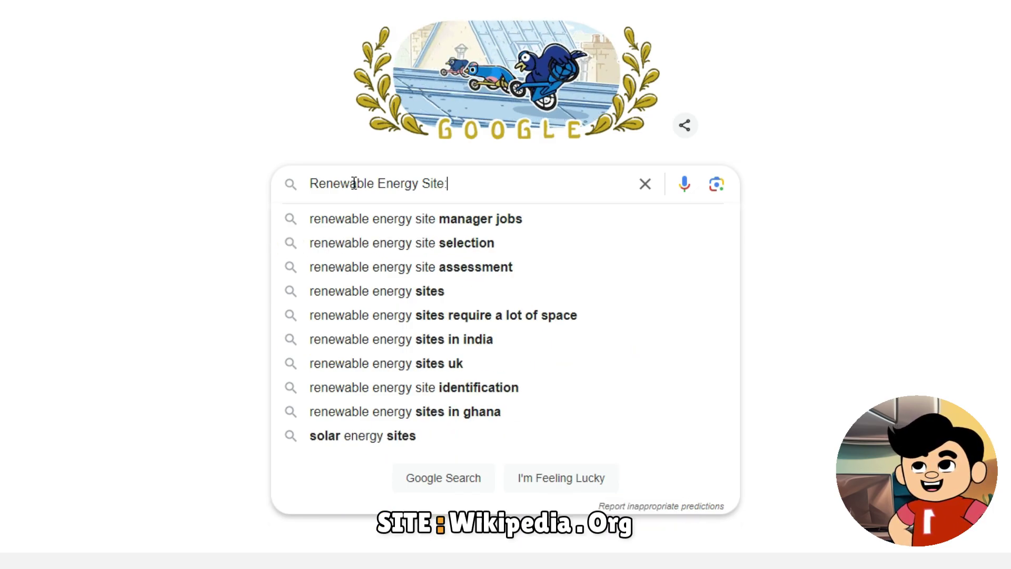
text(Wikipedia.or)
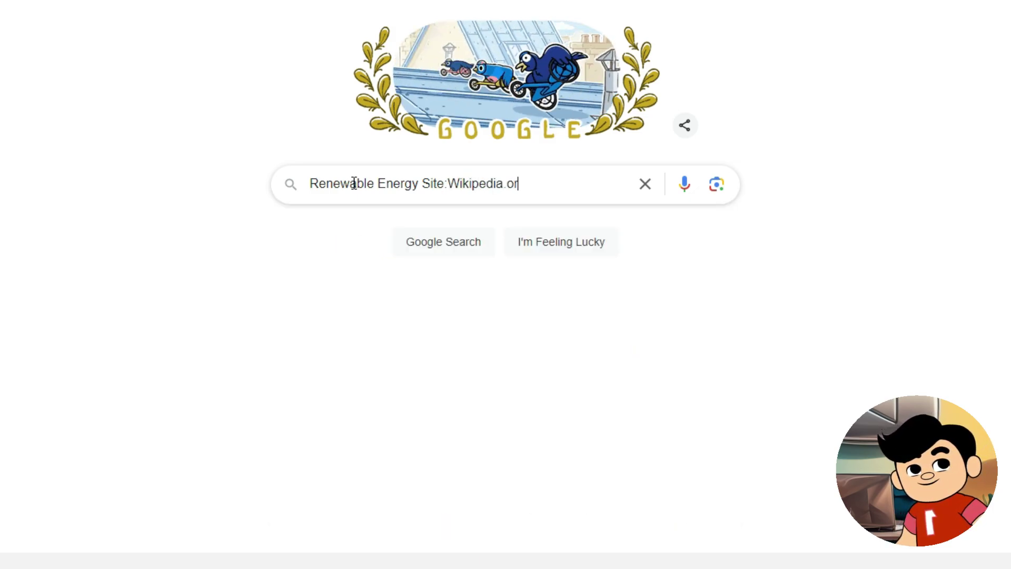
text(g)
key(Return)
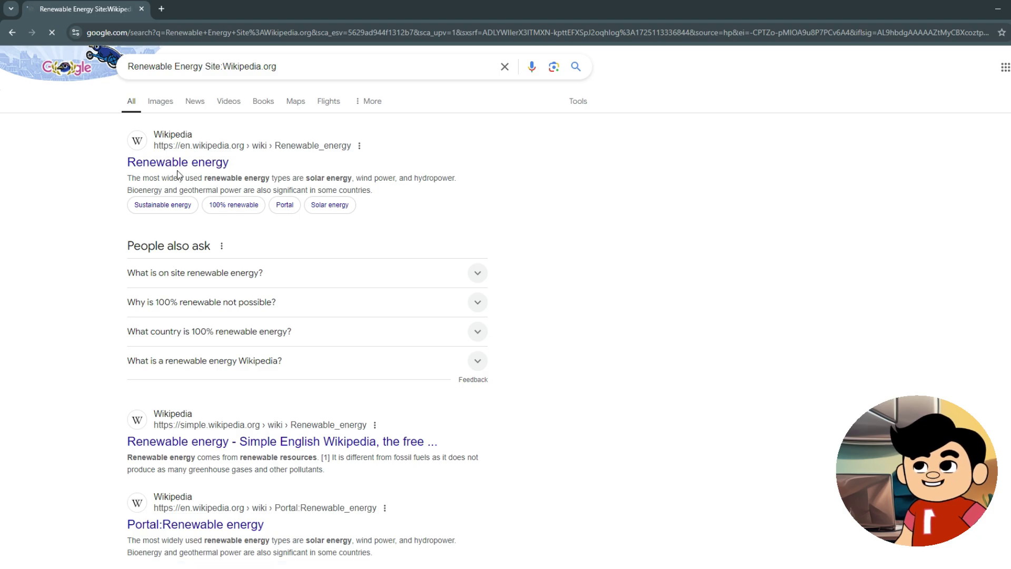
scroll(109, 169, down, 10)
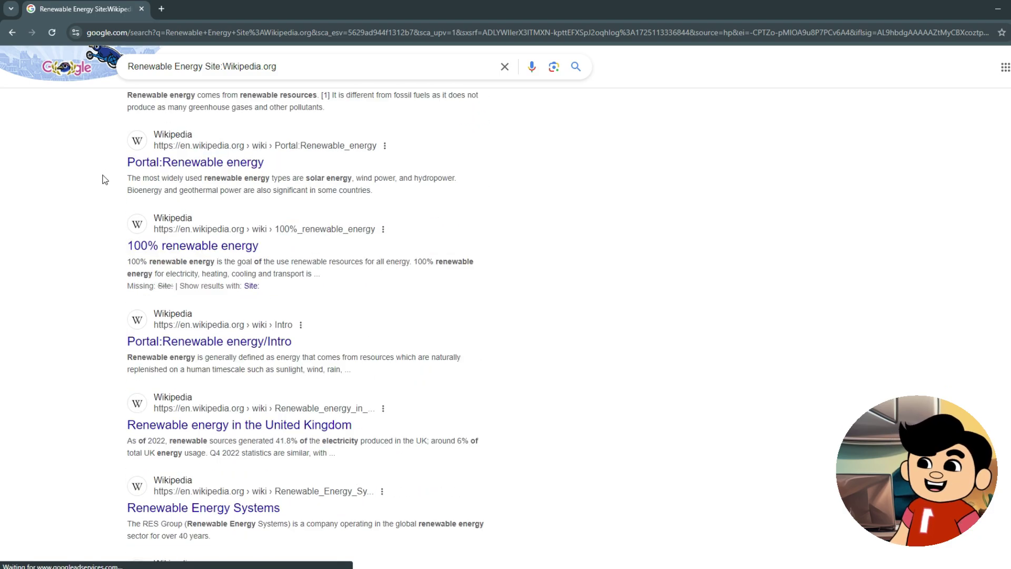
scroll(90, 196, down, 12)
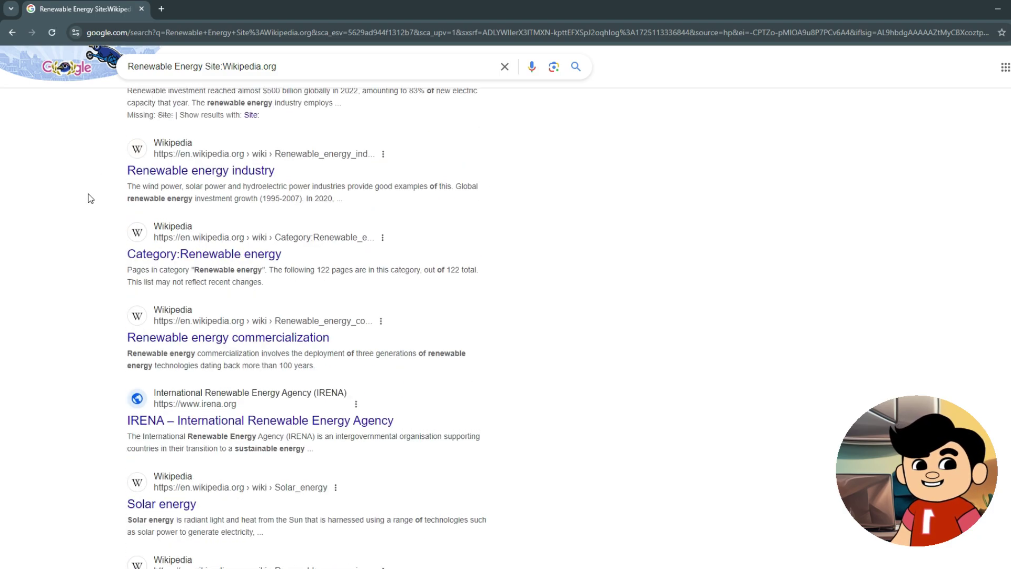
scroll(91, 197, up, 15)
scroll(91, 198, up, 7)
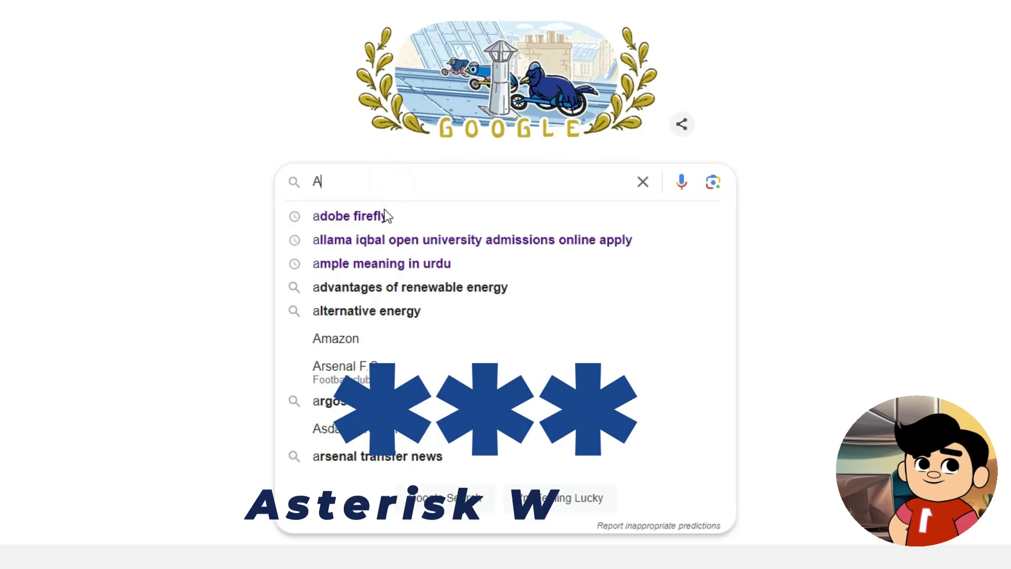
Step: Search 'A * saved is a * earned' and select the revealed 'A penny saved is a penny earned'
text(*)
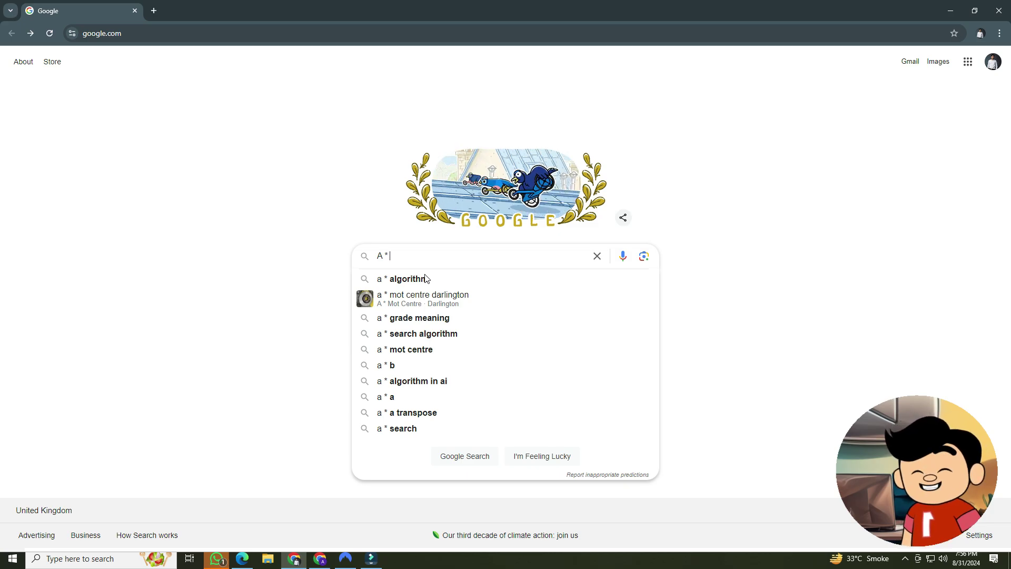
text( saved )
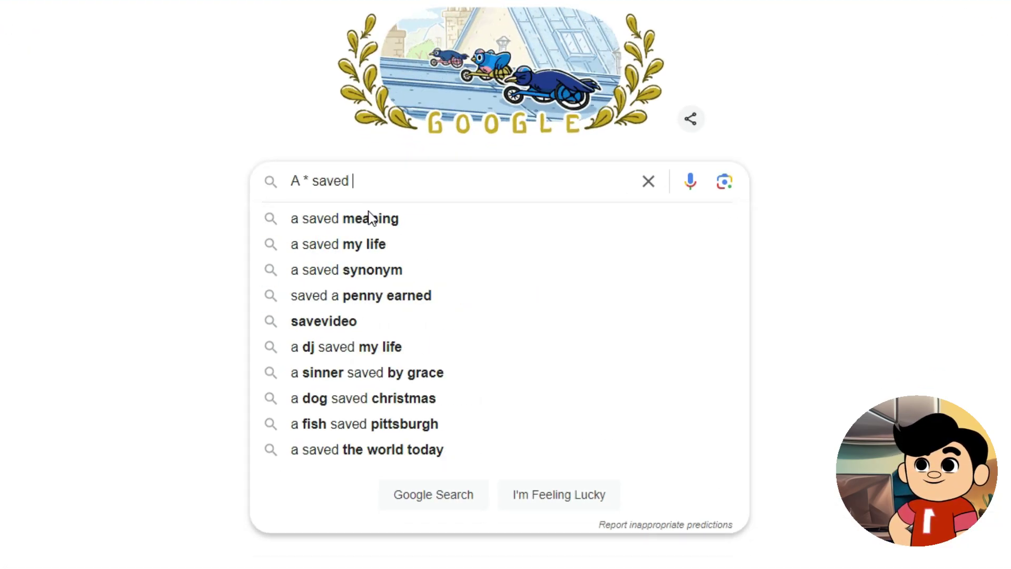
text(is a)
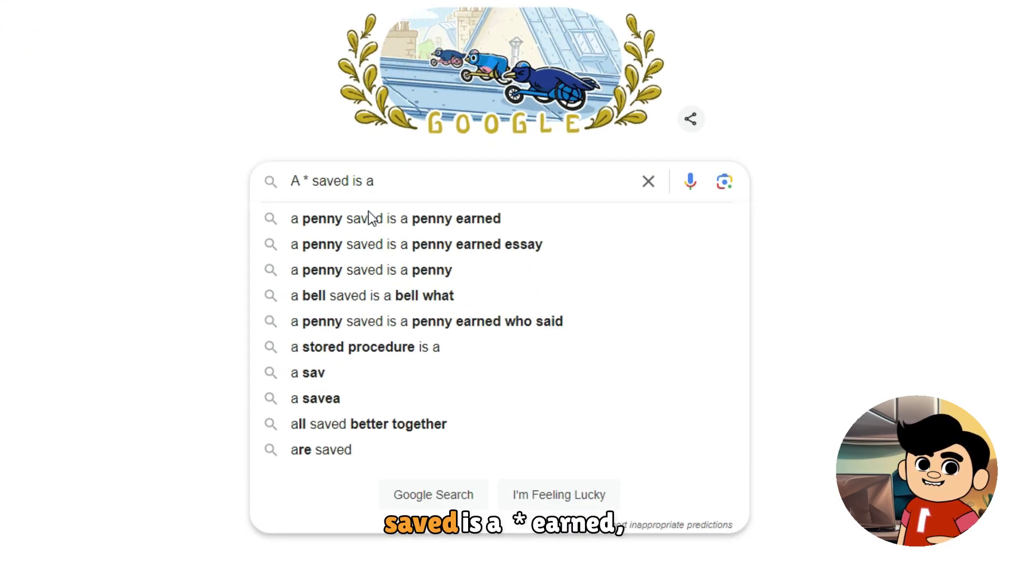
text( * earne)
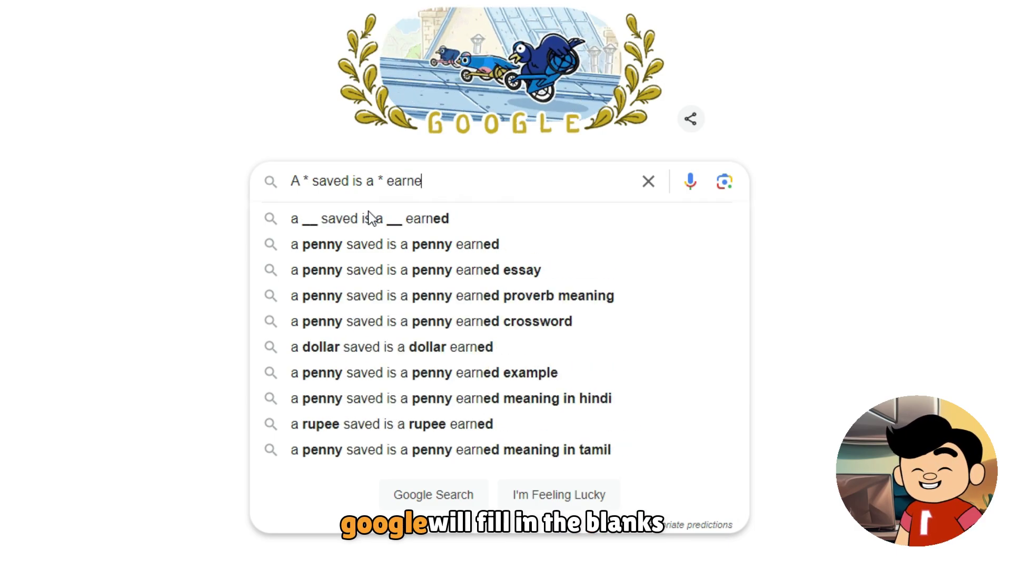
text(d)
key(Return)
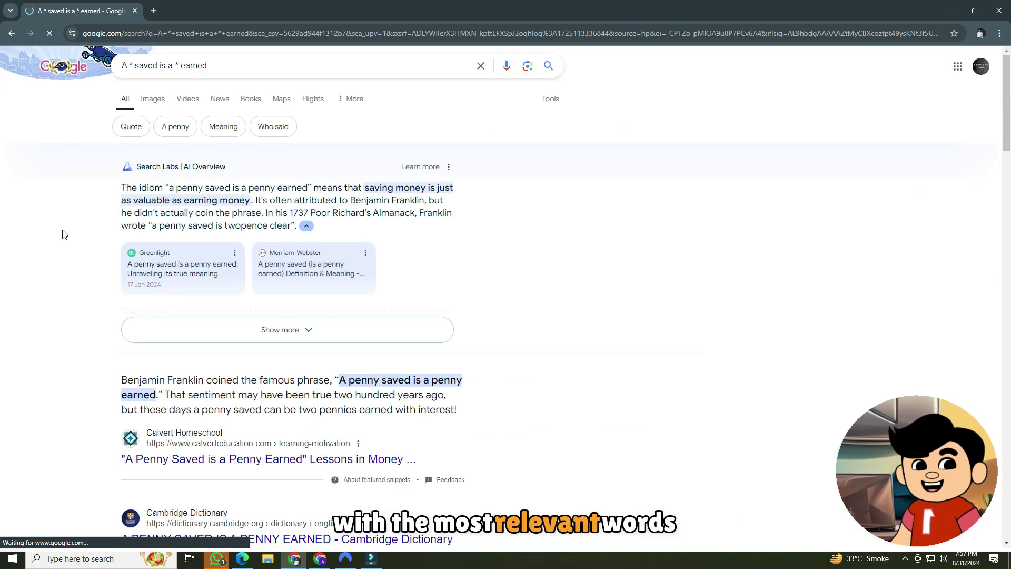
scroll(70, 240, down, 2)
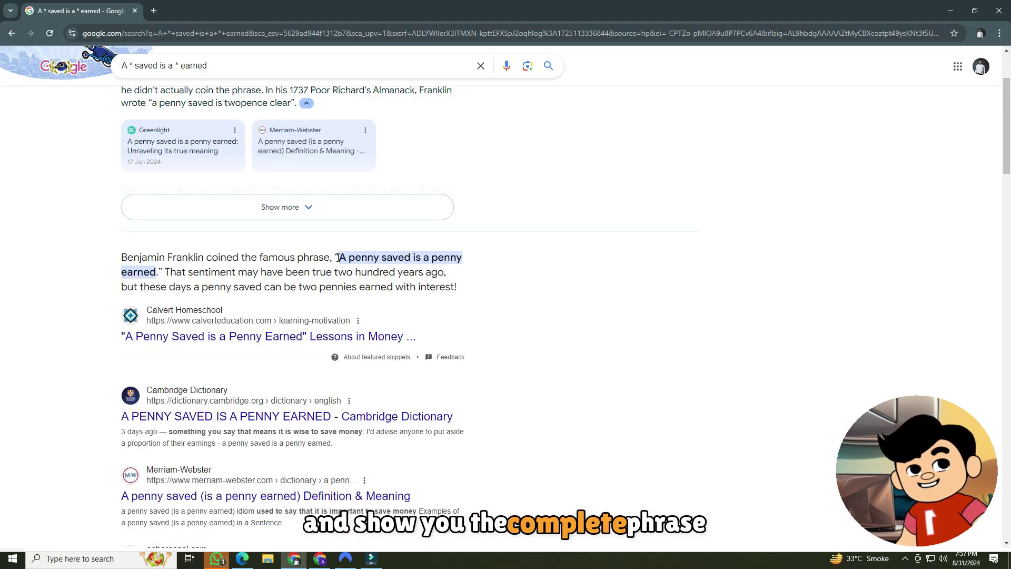
drag(336, 258, 146, 278)
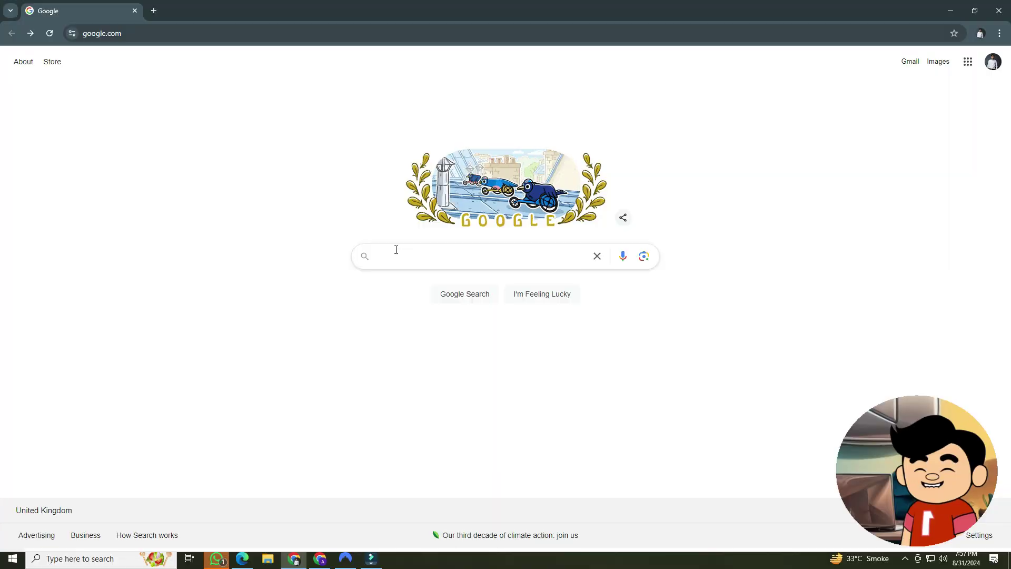
Step: Search 'global warming OR climate change' and scroll through the mixed results
click(403, 254)
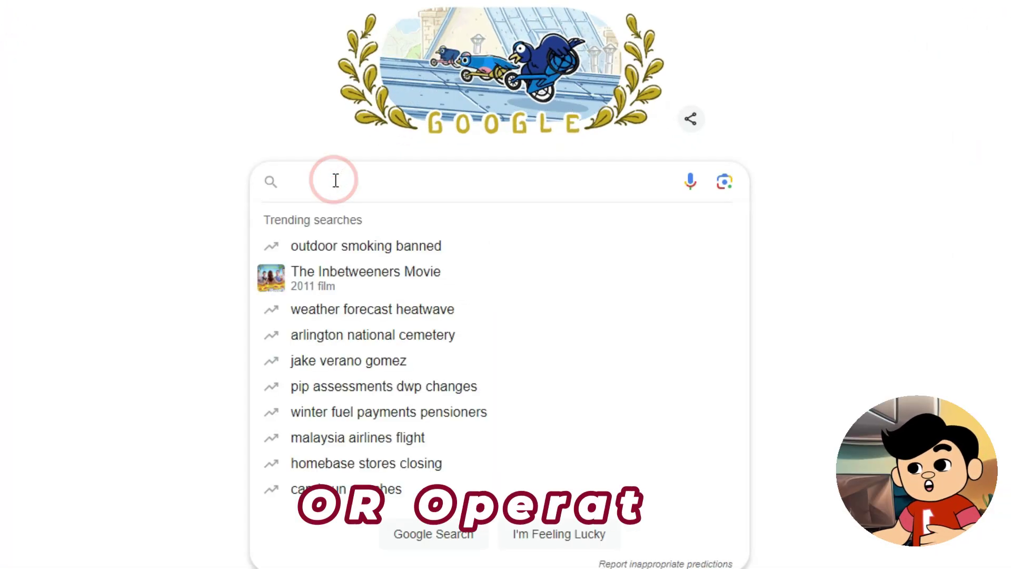
text(globb)
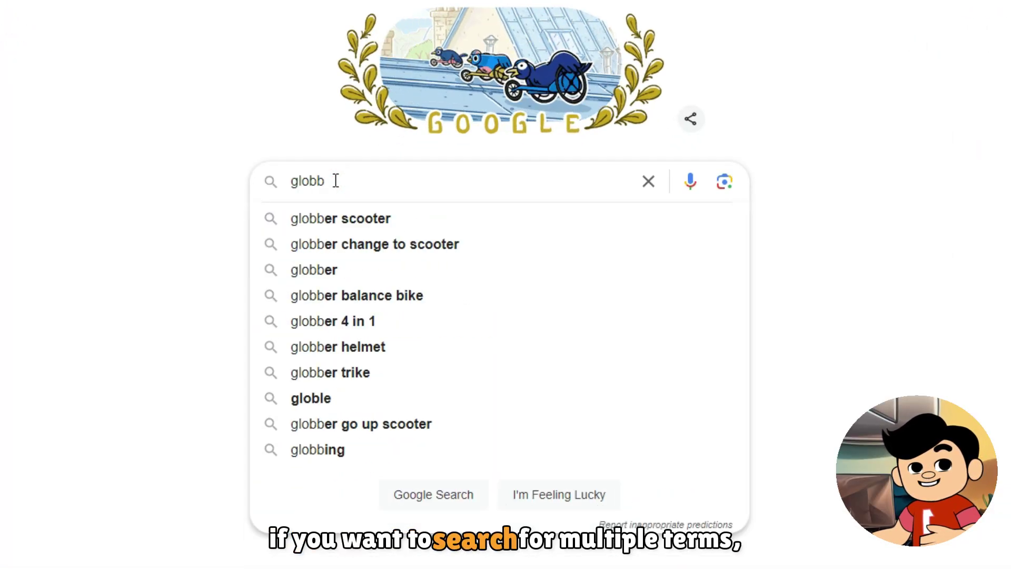
key(BackSpace)
text(al wa)
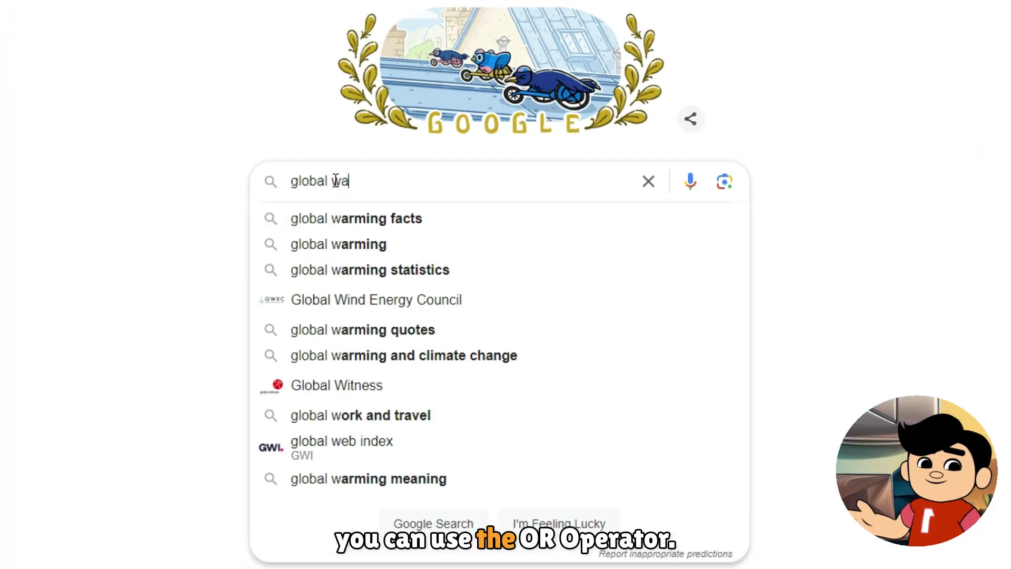
text(rming )
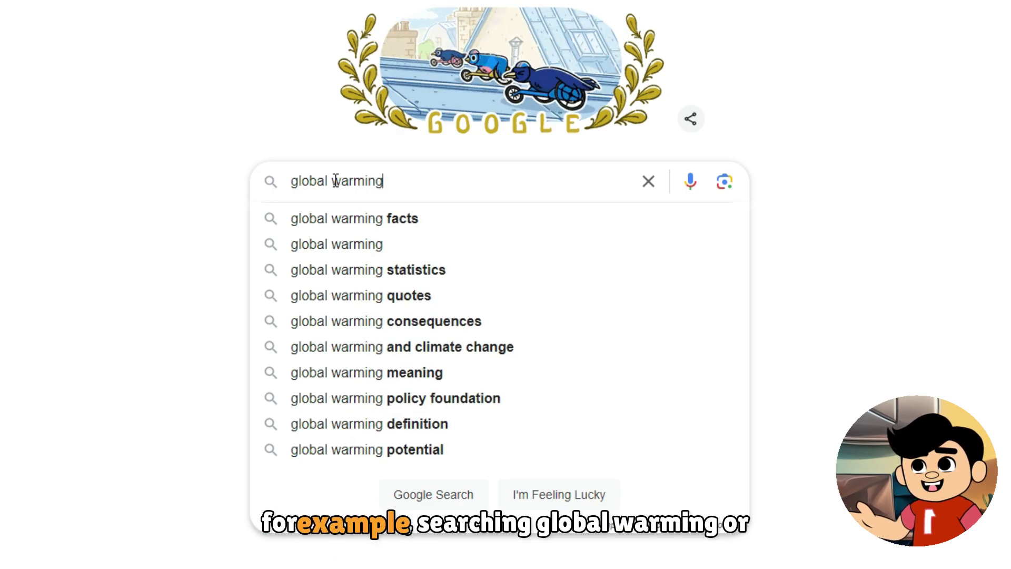
text(OR)
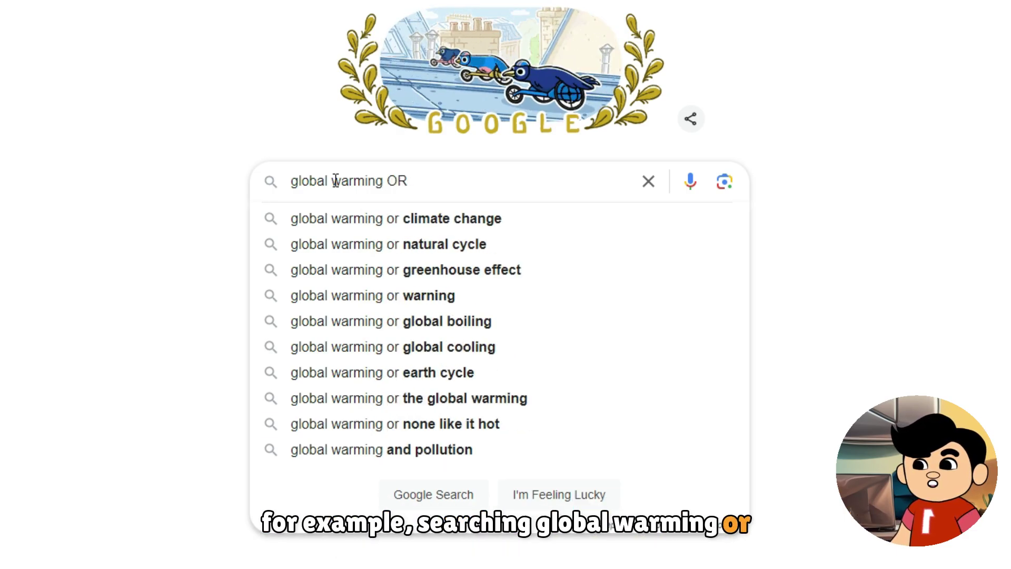
text( climate change)
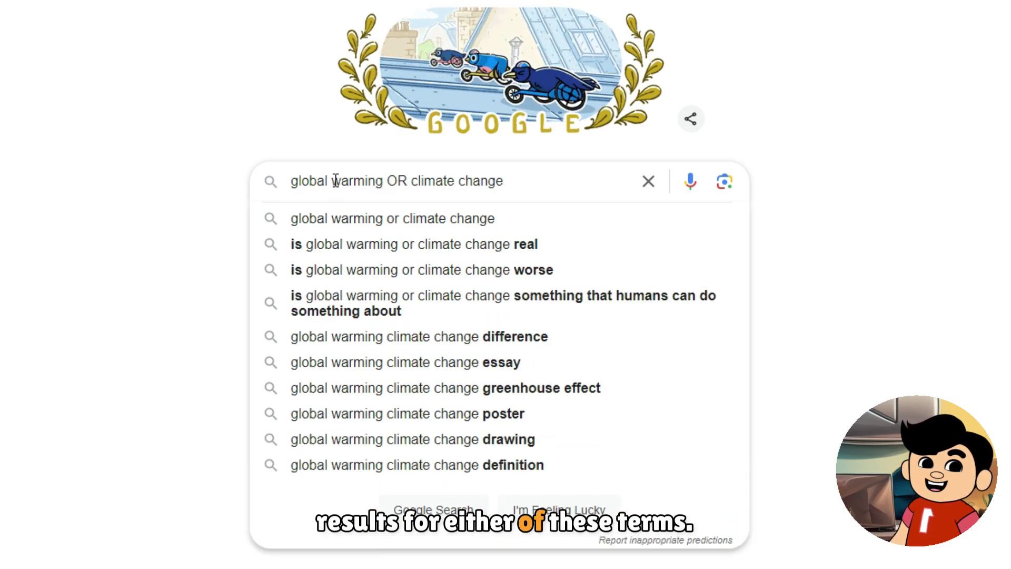
key(Return)
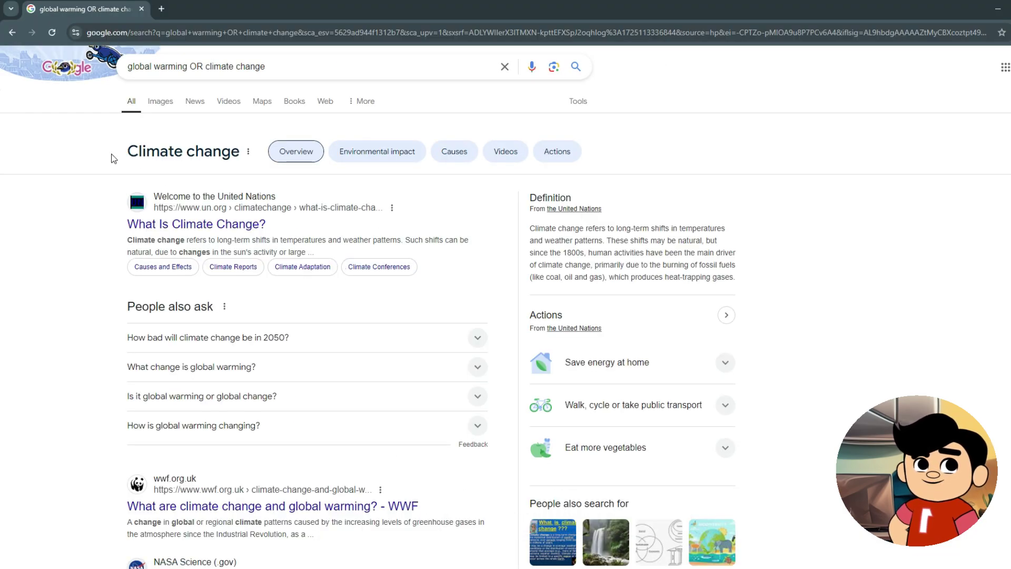
scroll(84, 179, down, 5)
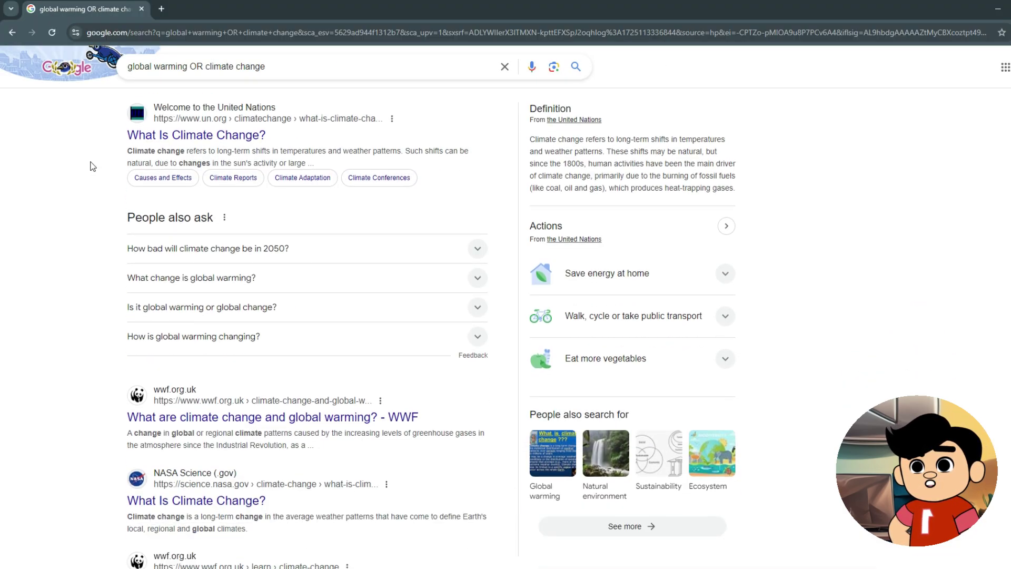
scroll(79, 187, up, 2)
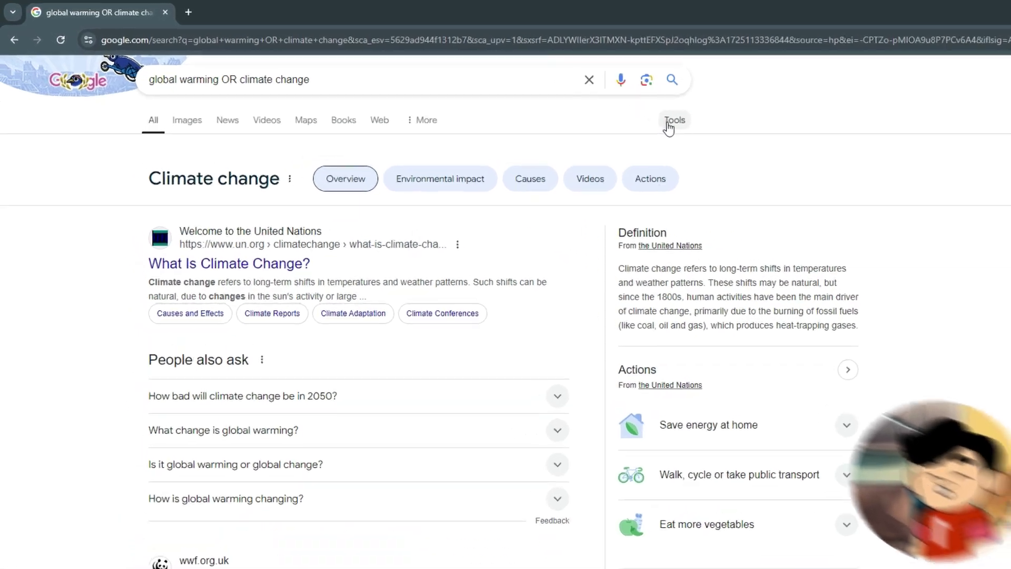
Step: Filter the climate results to Verbatim matches under Tools, then switch back to All results
click(550, 99)
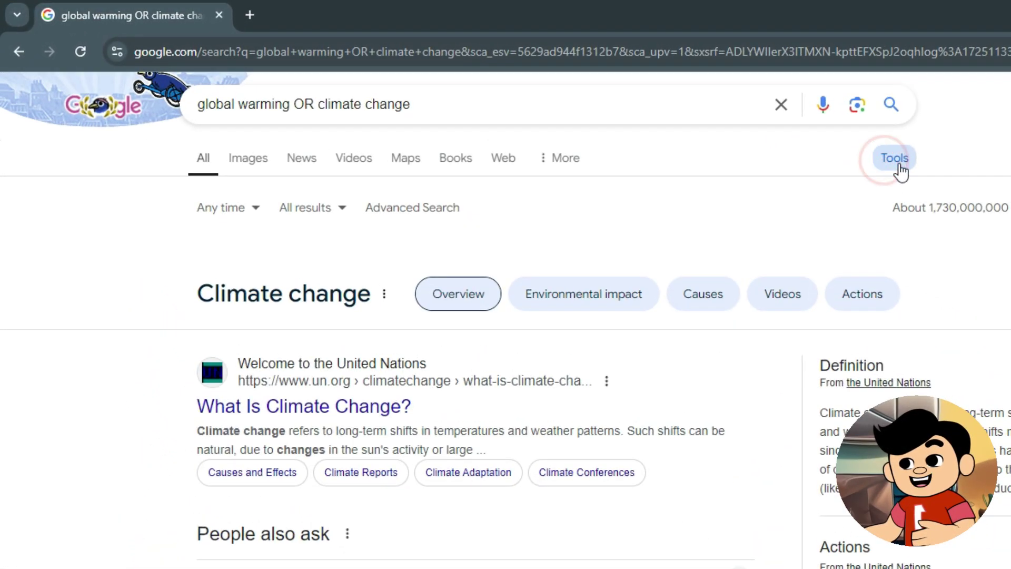
click(249, 211)
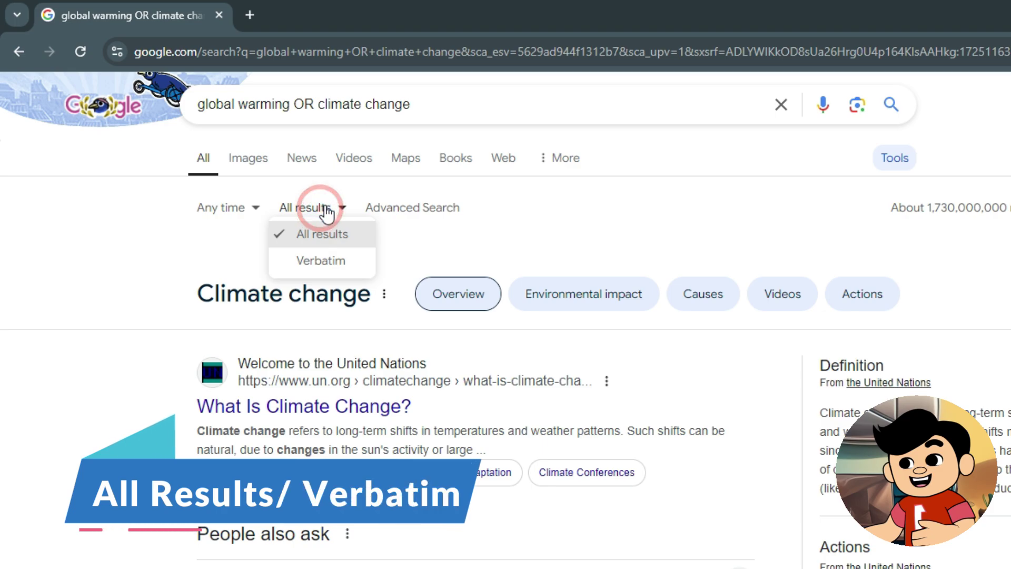
click(331, 263)
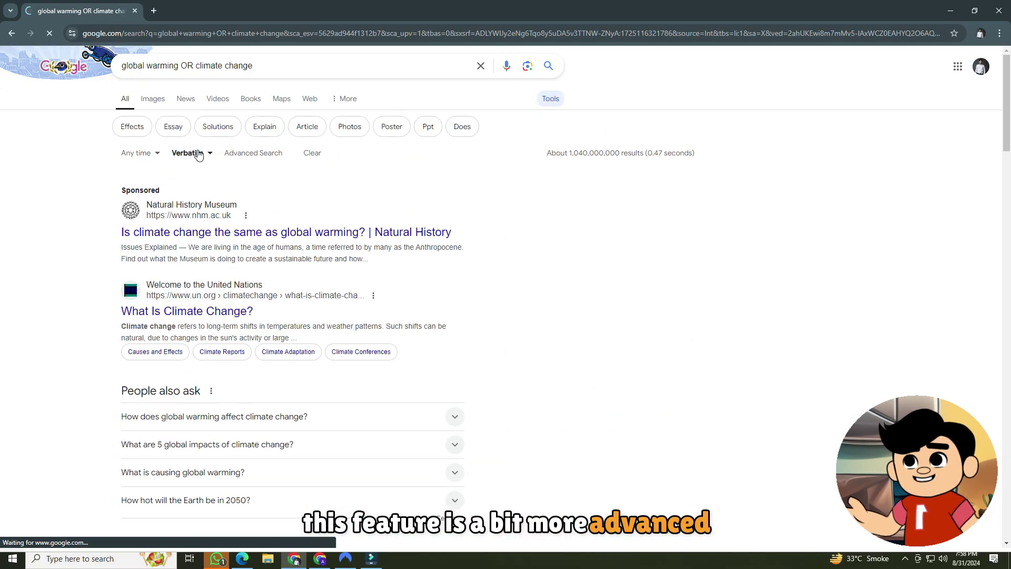
click(194, 156)
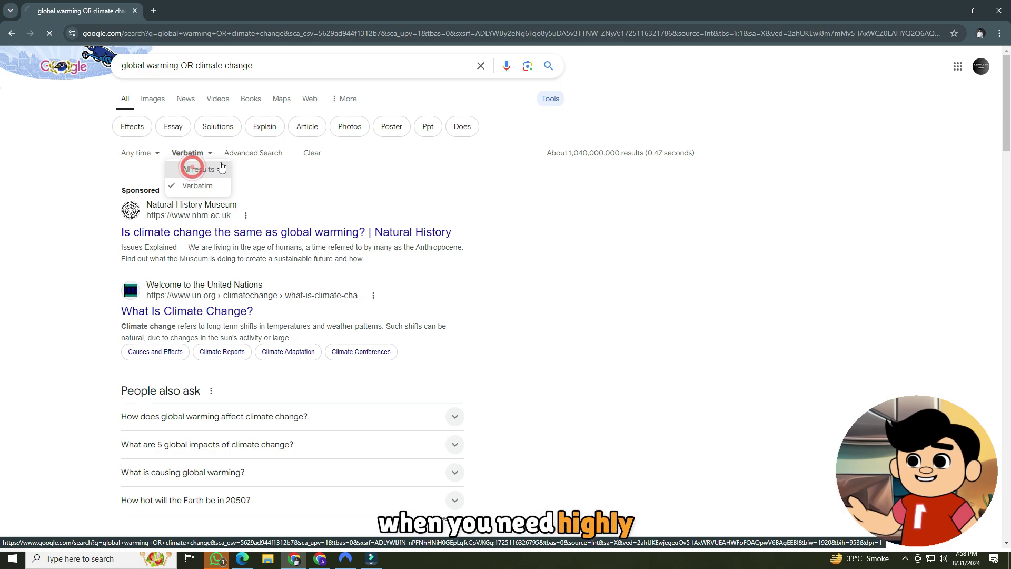
click(221, 168)
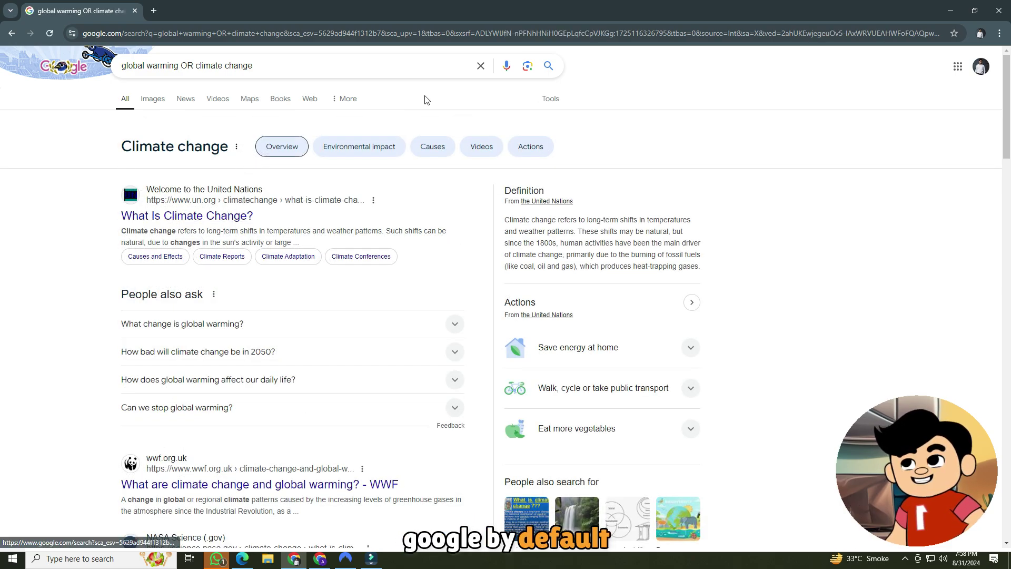
click(557, 102)
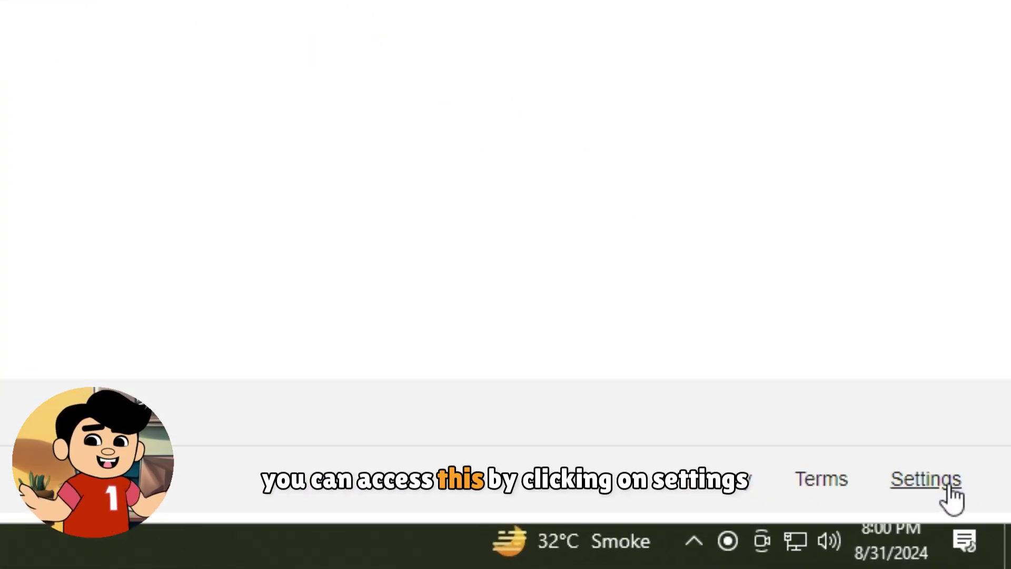
Step: In Search settings, set SafeSearch to Filter explicit results and read more about SafeSearch
click(949, 488)
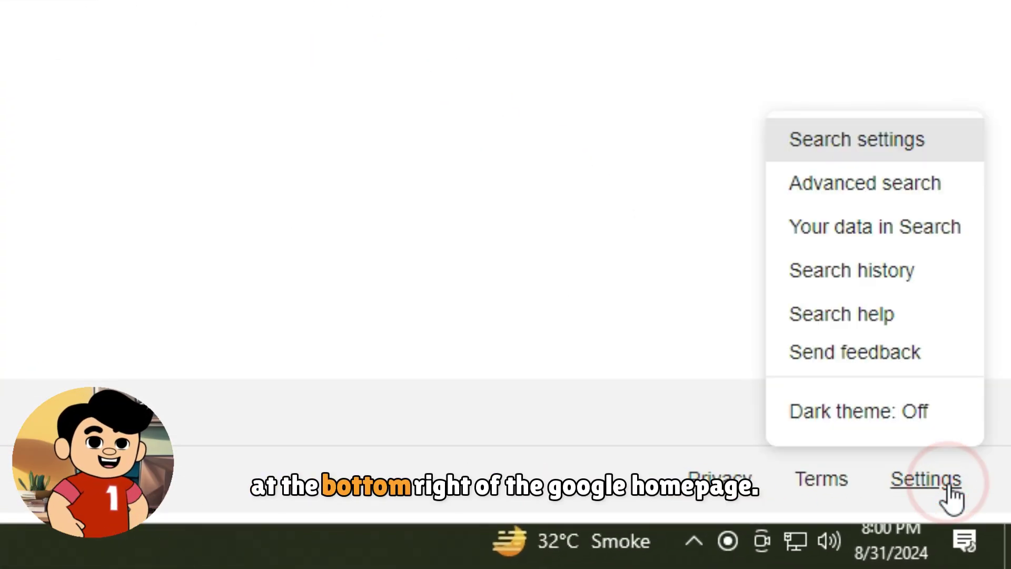
click(884, 152)
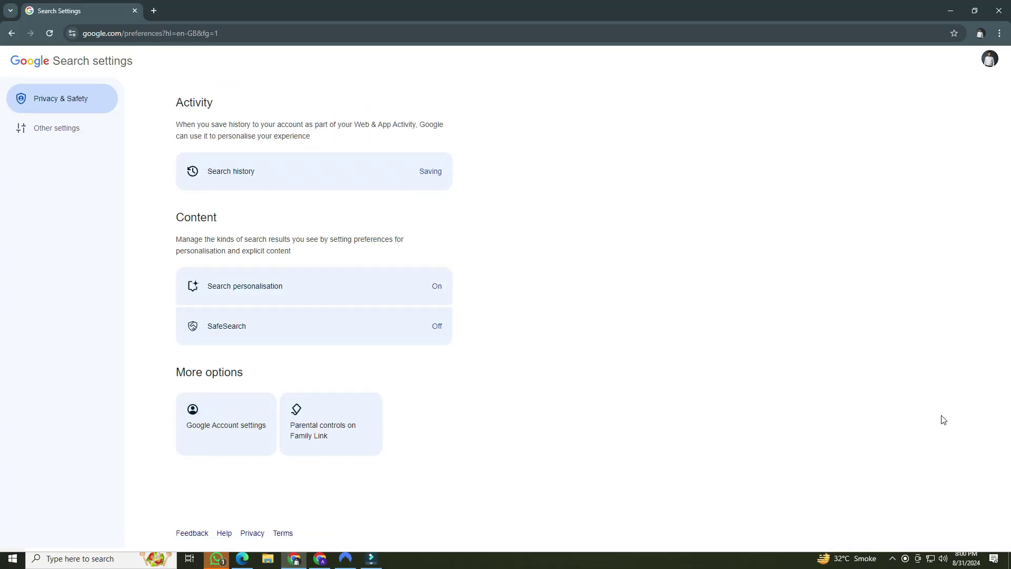
click(424, 346)
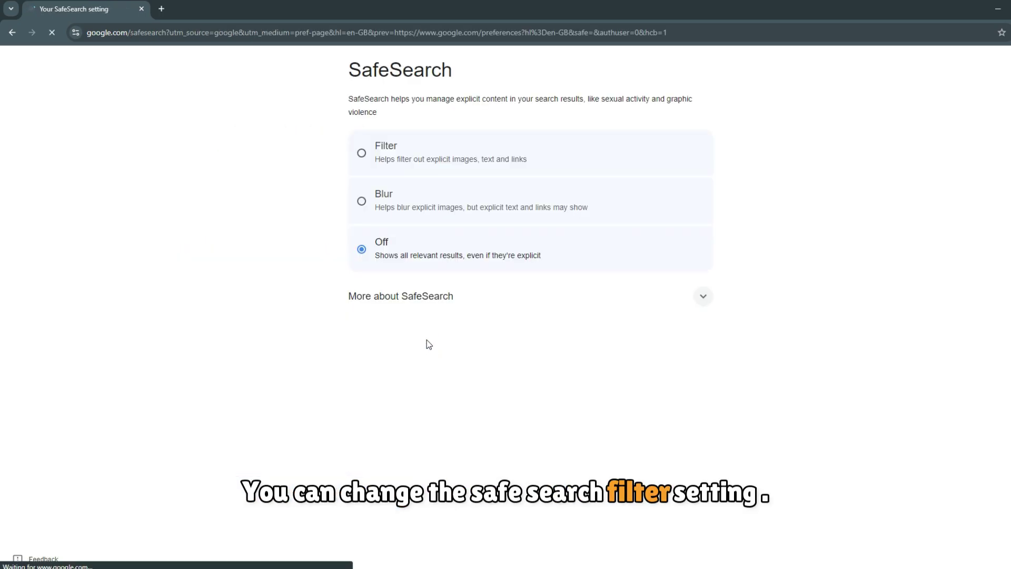
click(415, 198)
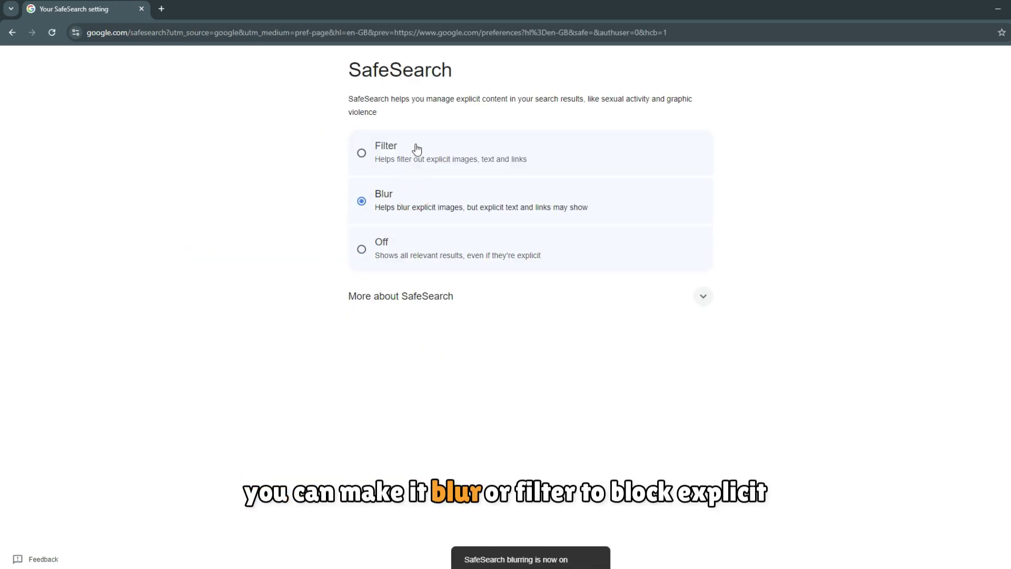
click(708, 296)
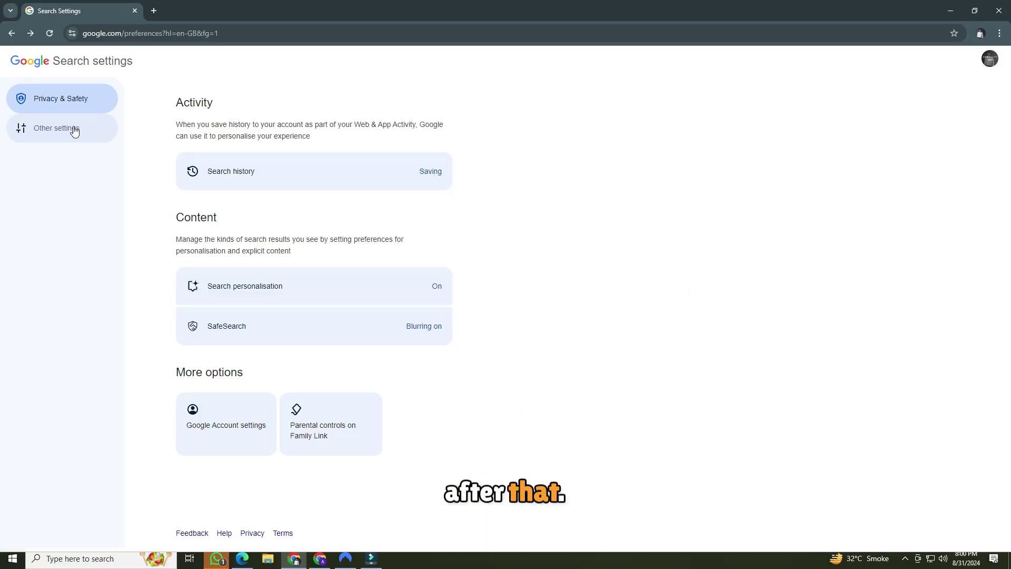
click(90, 131)
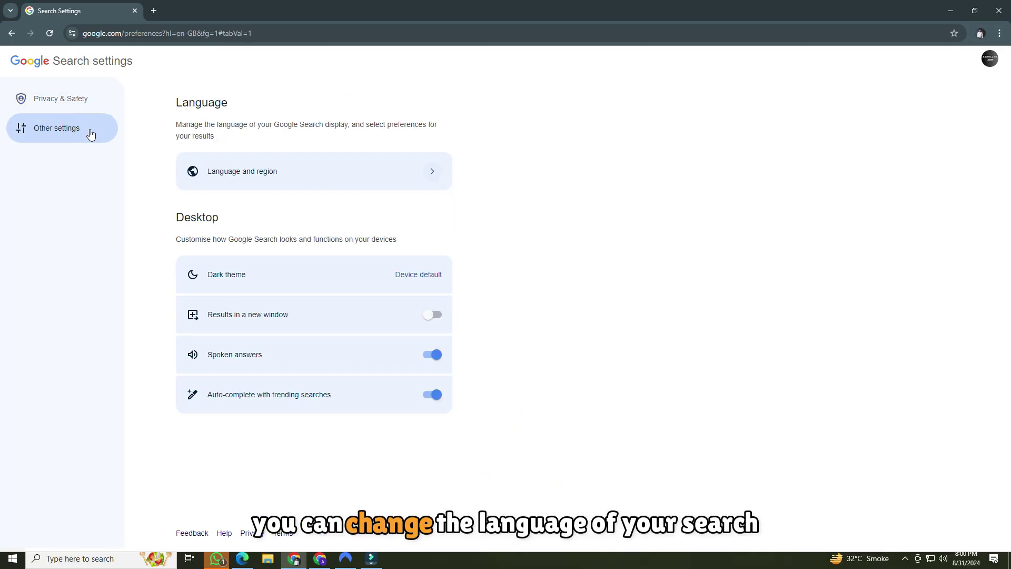
Step: Review the Display language and Results region choices, cancelling both and leaving Current Region
click(395, 178)
click(399, 185)
click(522, 386)
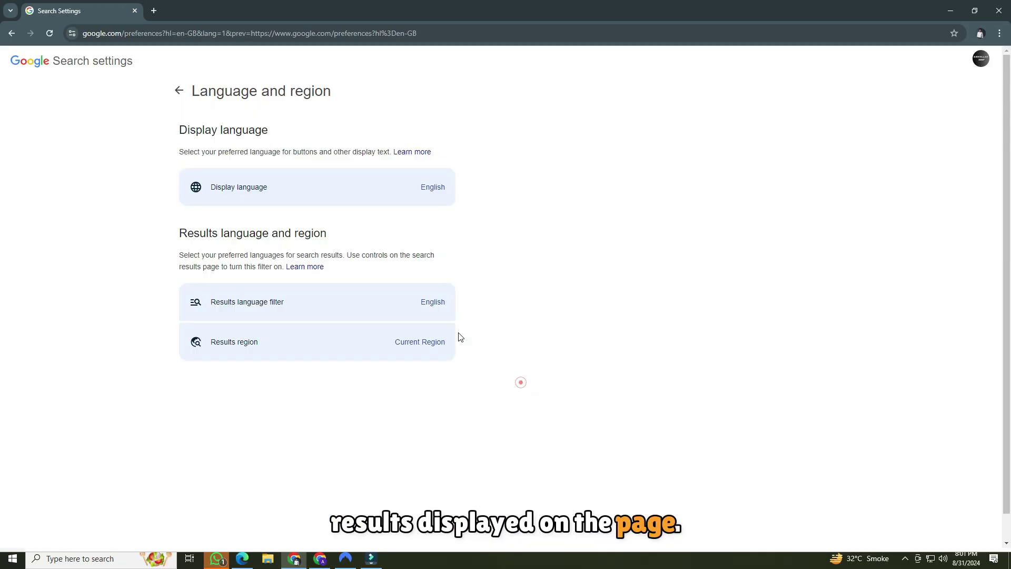
click(415, 345)
scroll(488, 321, down, 4)
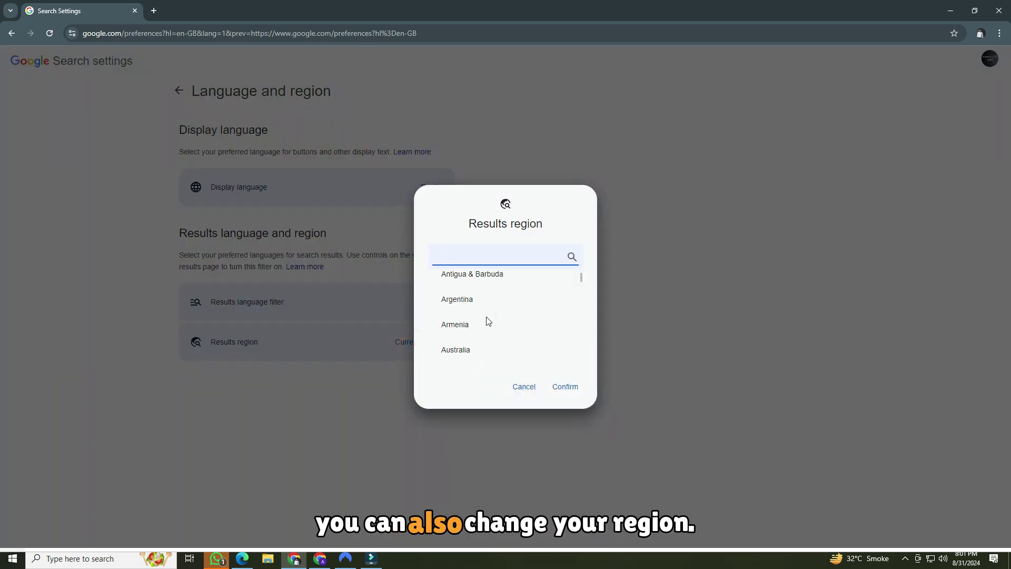
scroll(489, 321, up, 15)
click(516, 378)
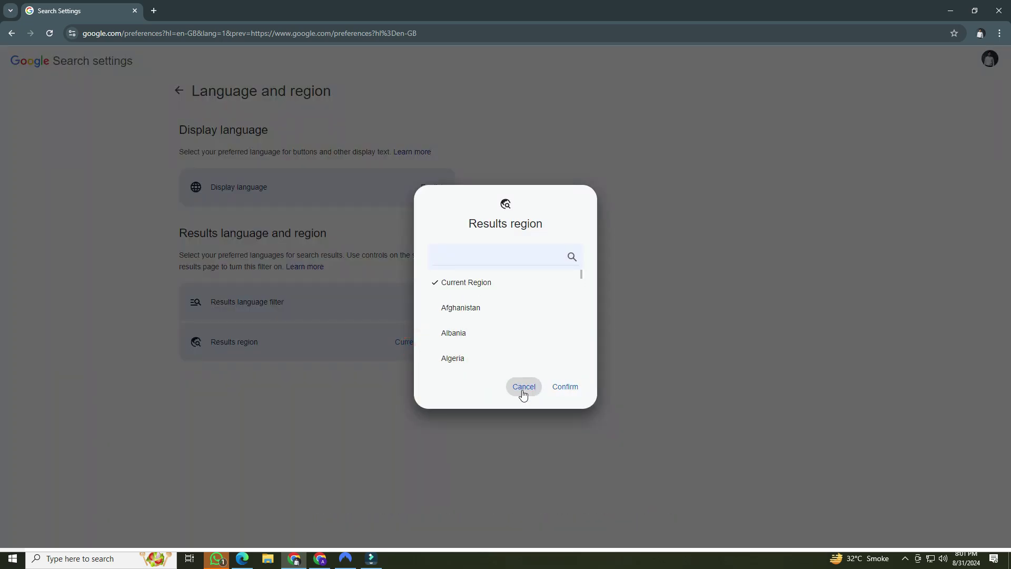
click(522, 388)
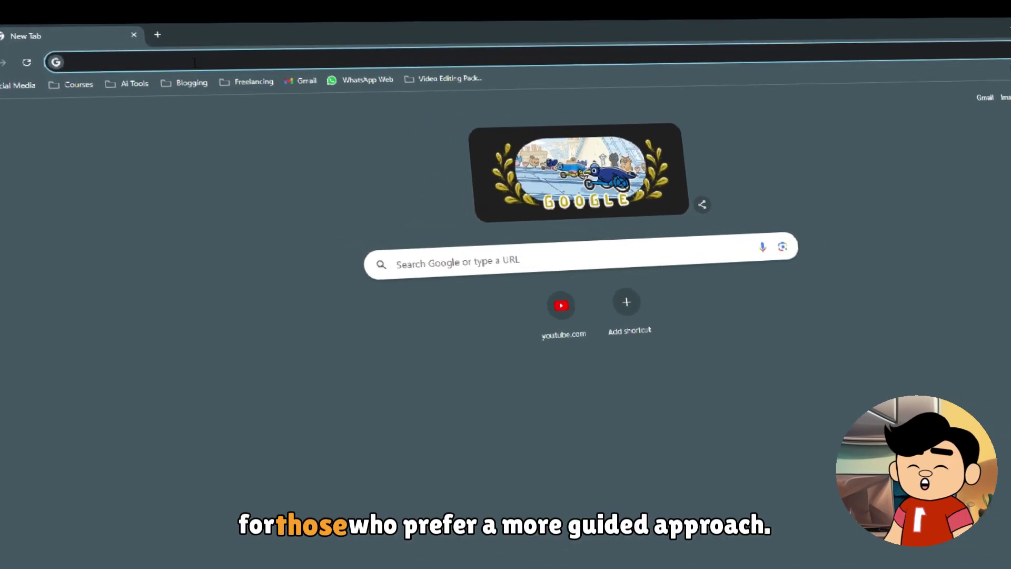
Step: Load google.com/advanced_search in the Chrome address bar
text(go)
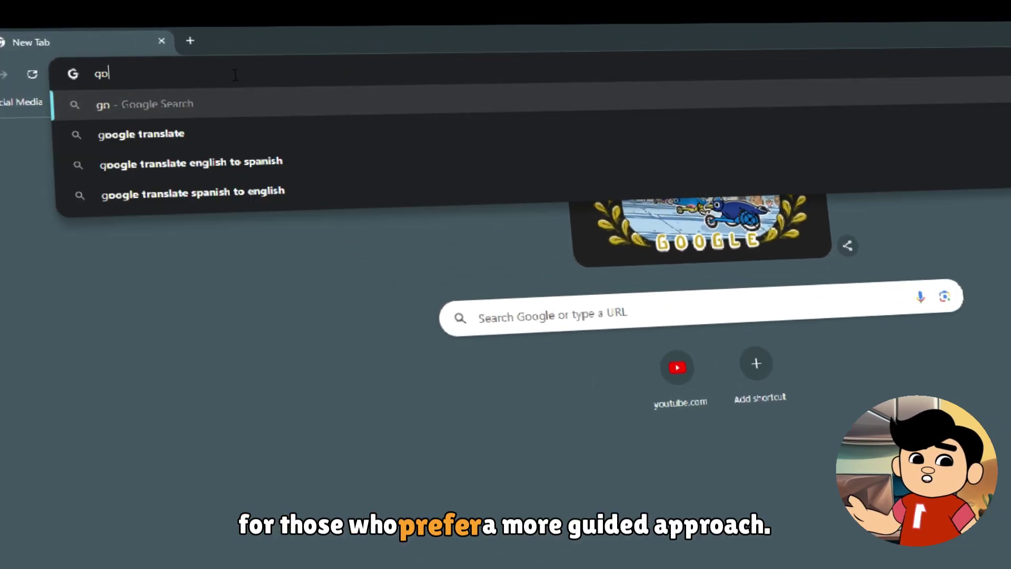
text(ogle.com/)
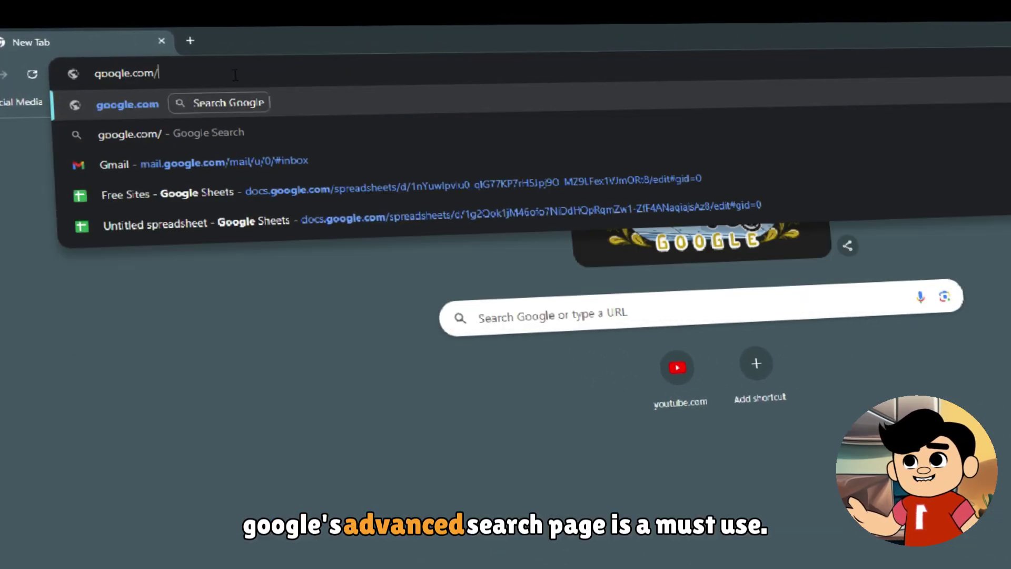
text(advanced)
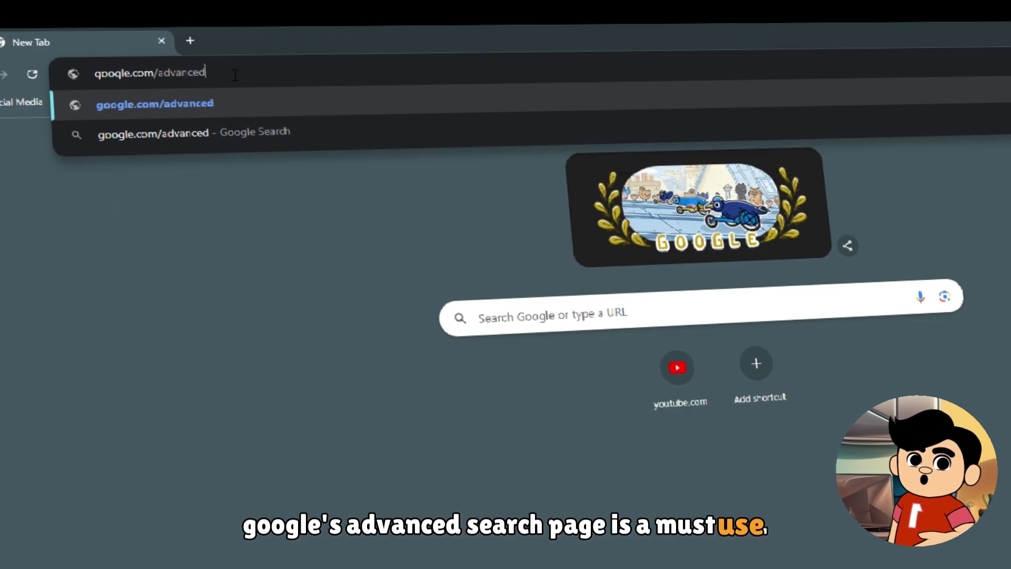
text(_)
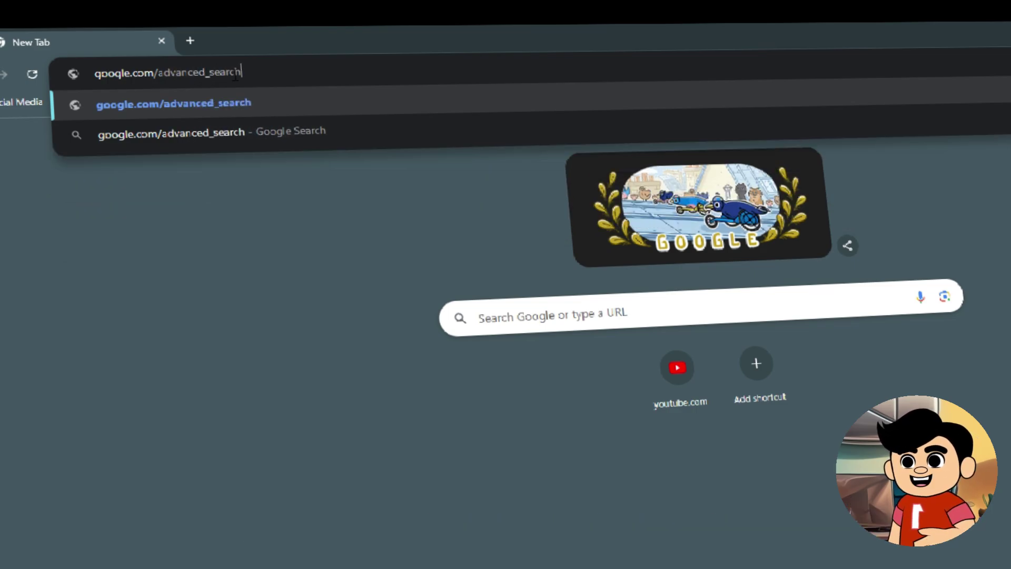
text(search)
key(Return)
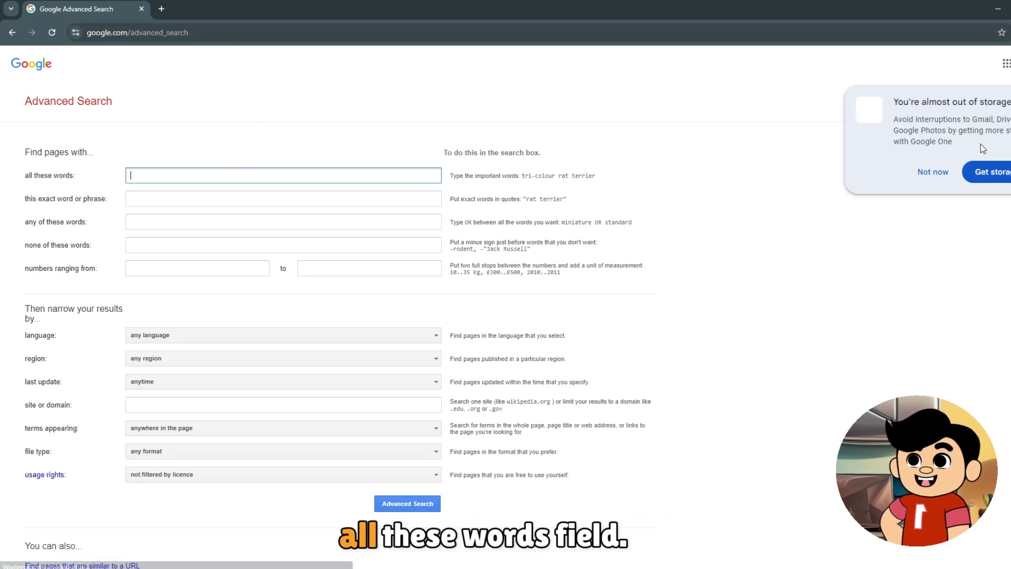
Step: Dismiss the storage popup, then enter 'Renewable Energy Sources' and exact phrase 'Solar Power Advantages'
click(942, 175)
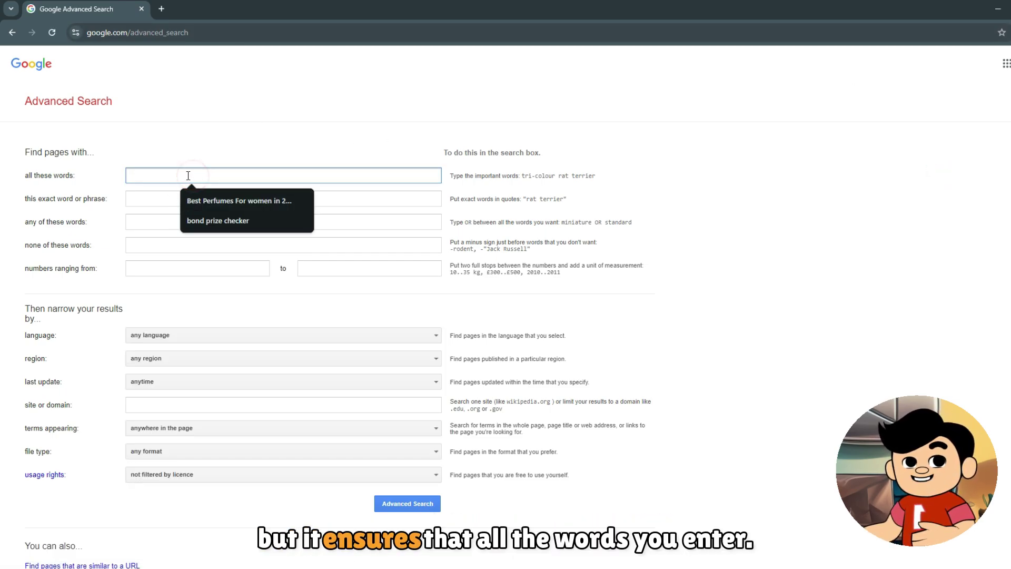
click(222, 151)
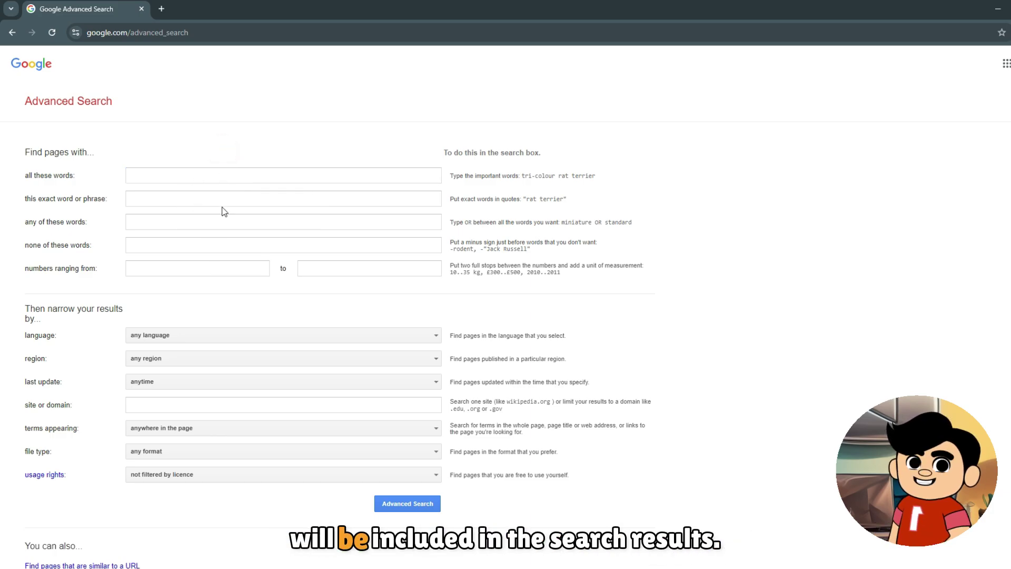
scroll(272, 284, down, 2)
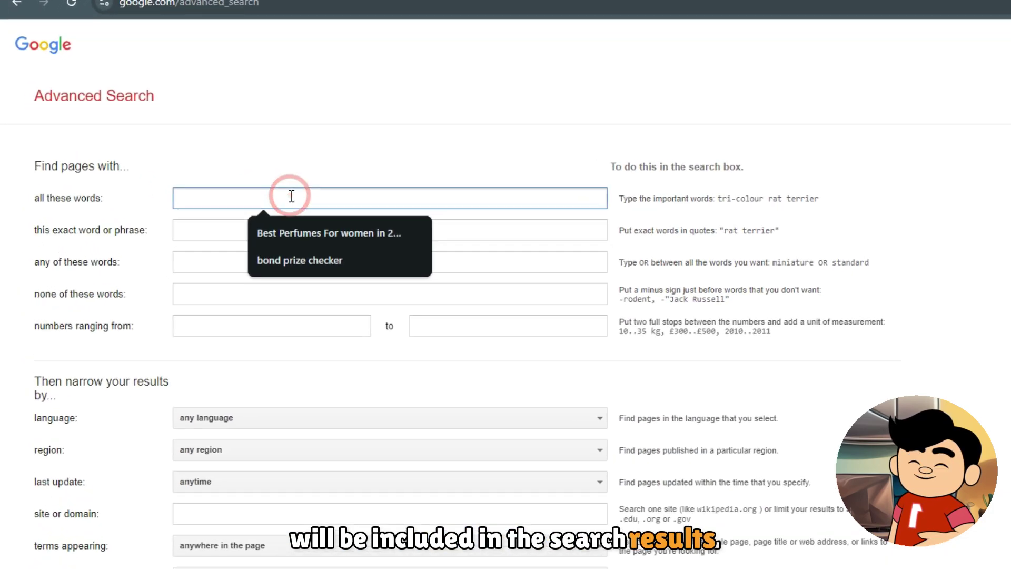
text(Ren)
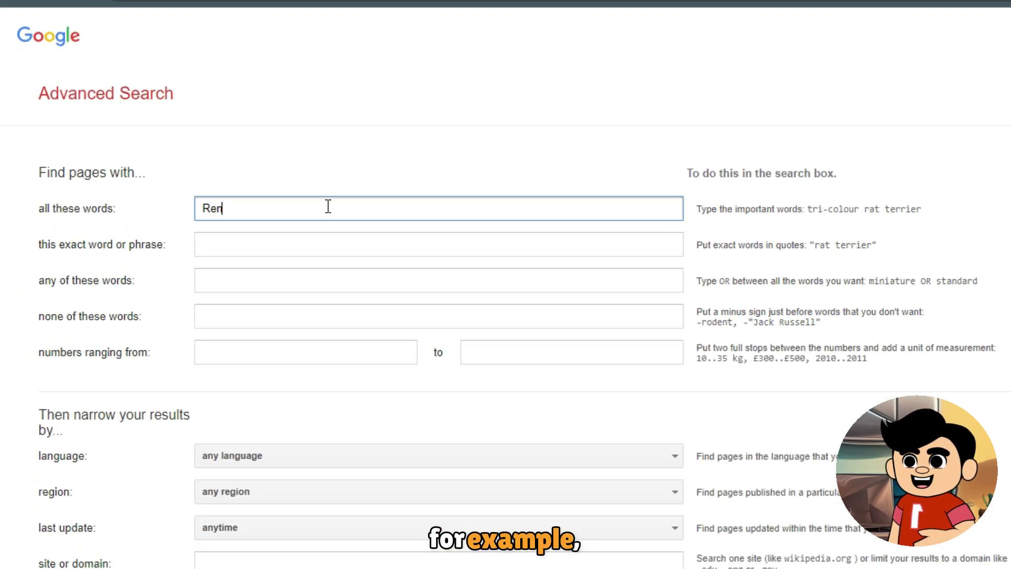
text(ewable Energy Sources)
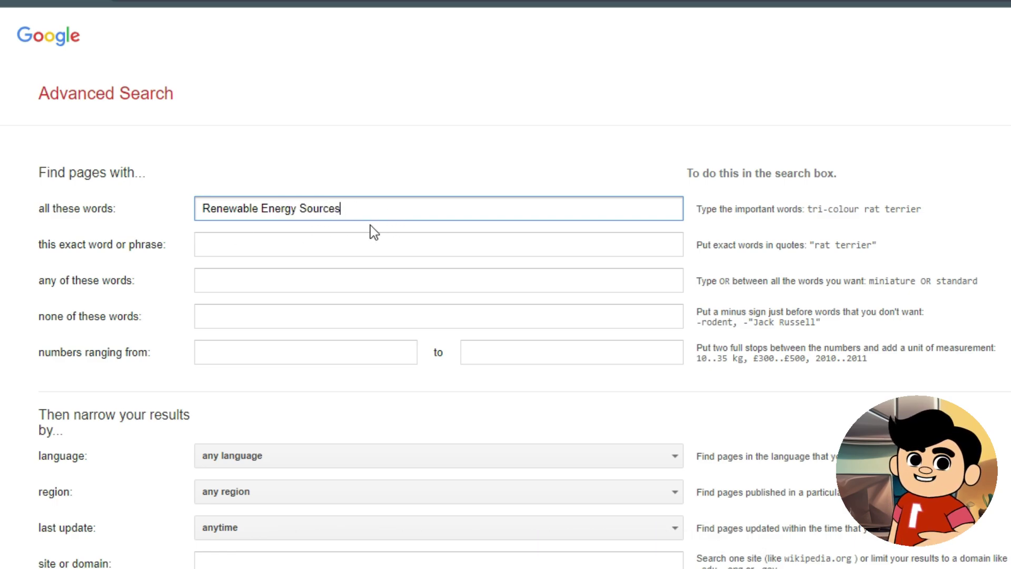
click(311, 252)
text(Solar Pow)
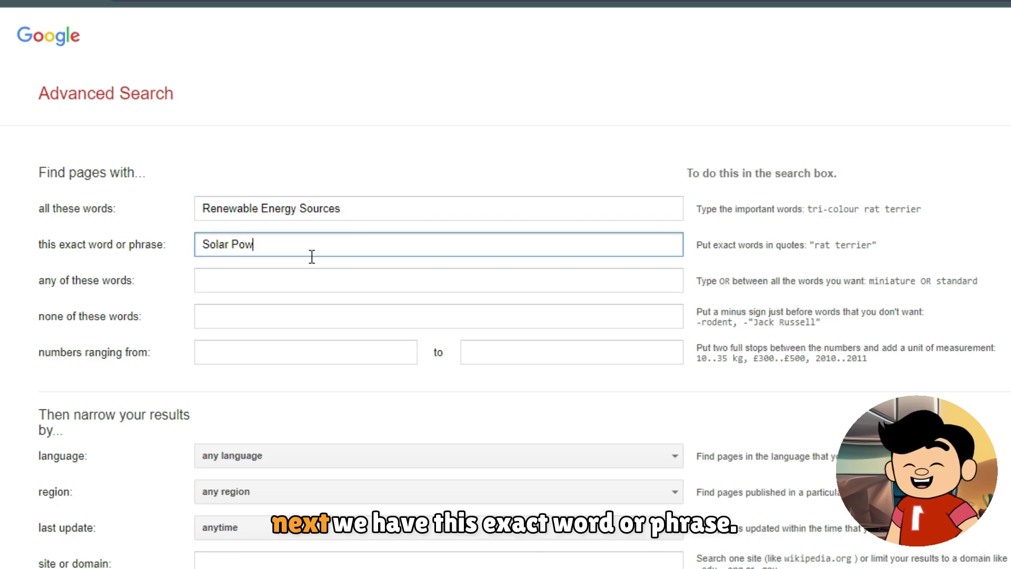
text(er Advantag)
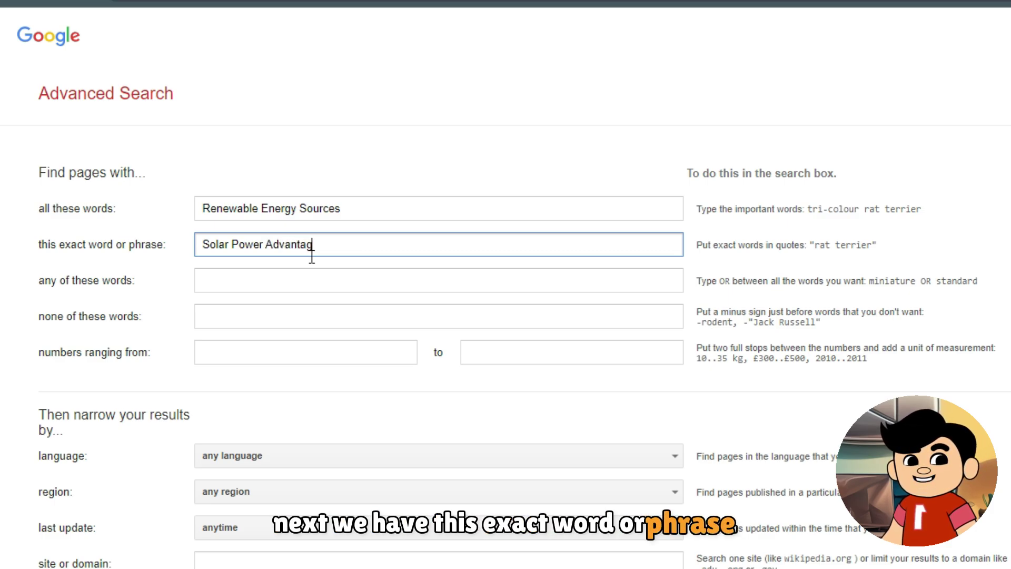
text(es)
click(390, 241)
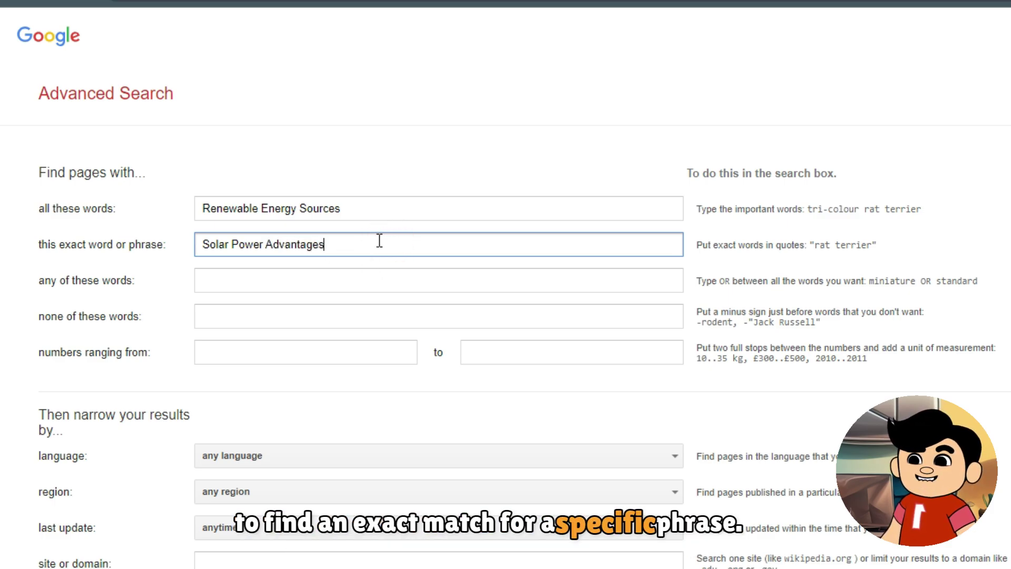
click(300, 283)
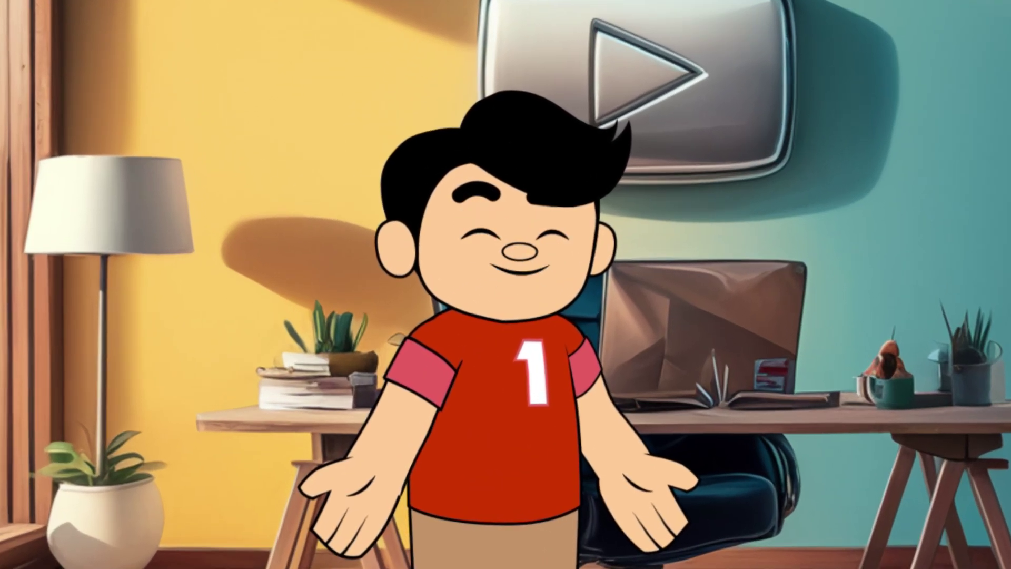
Step: Enter 'wind,hydro' as alternative words and exclude 'fossil fuels' in the Advanced Search form
text(wind,hy)
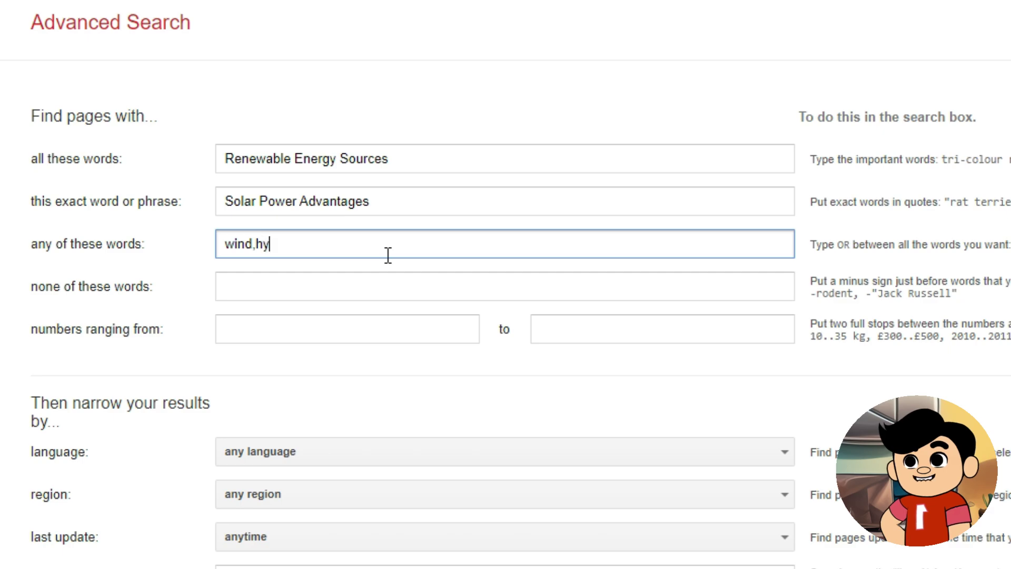
text(dro)
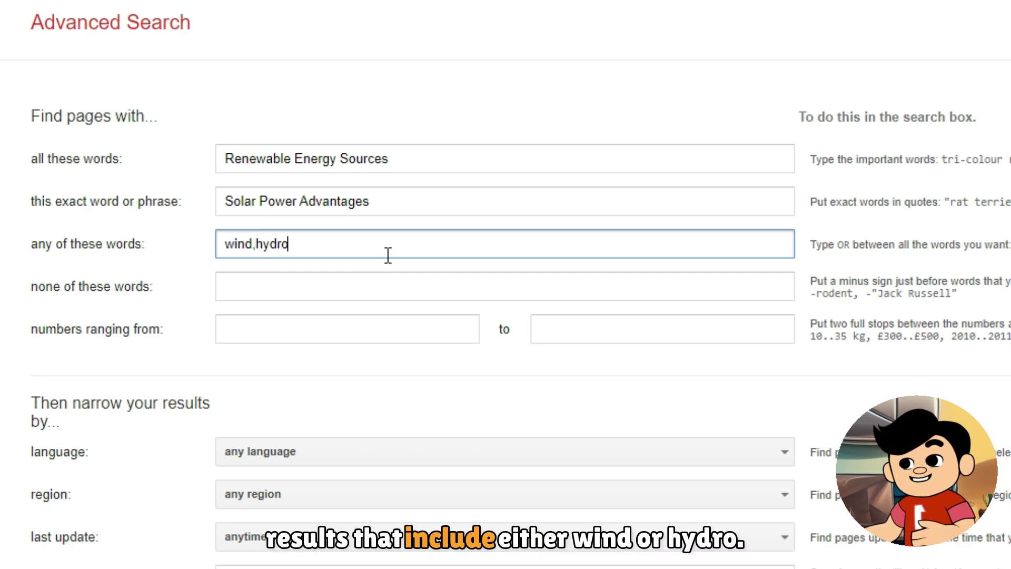
click(413, 251)
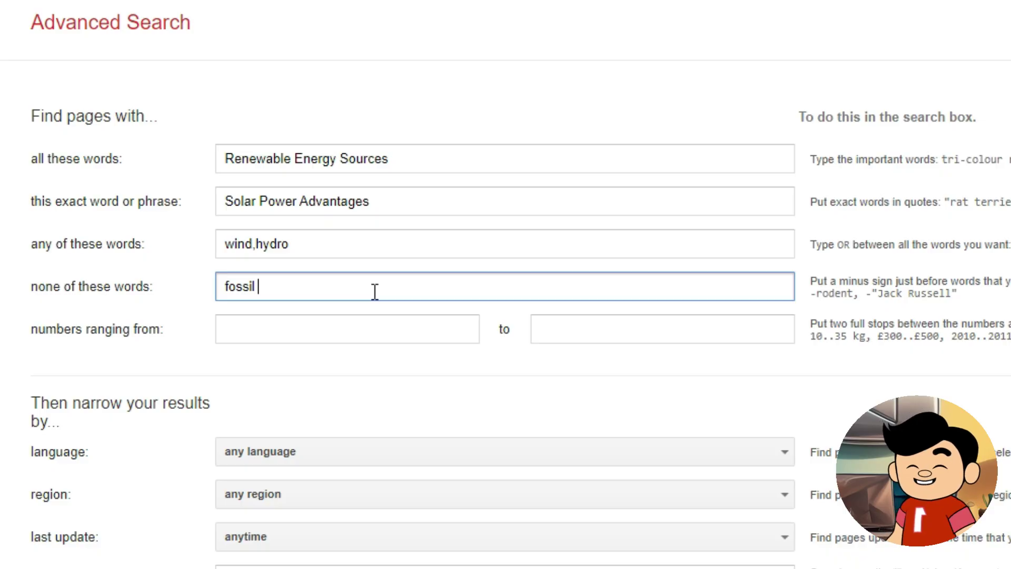
text(fuels)
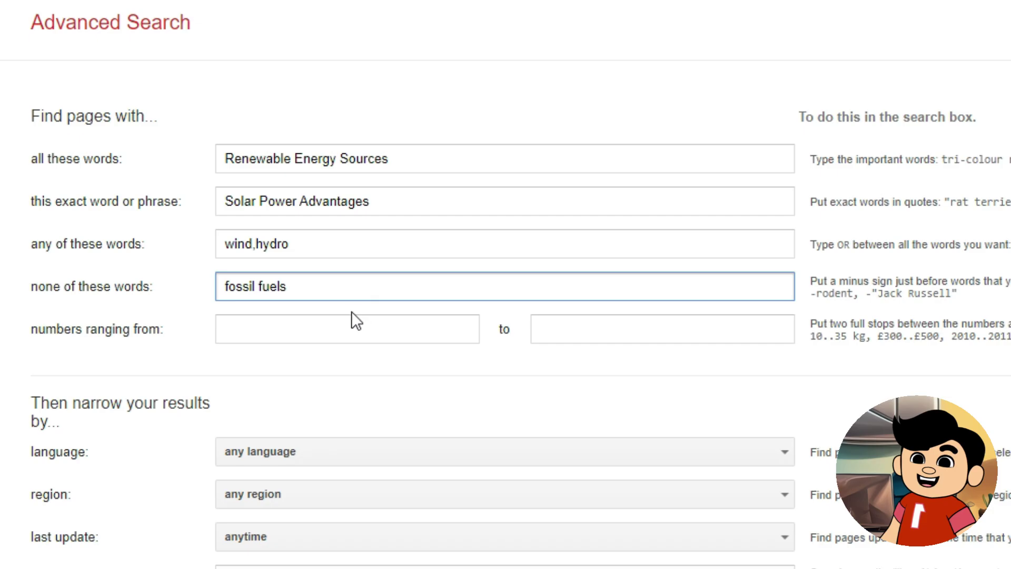
Step: Limit the numbers range to 2010 through 2024
click(303, 329)
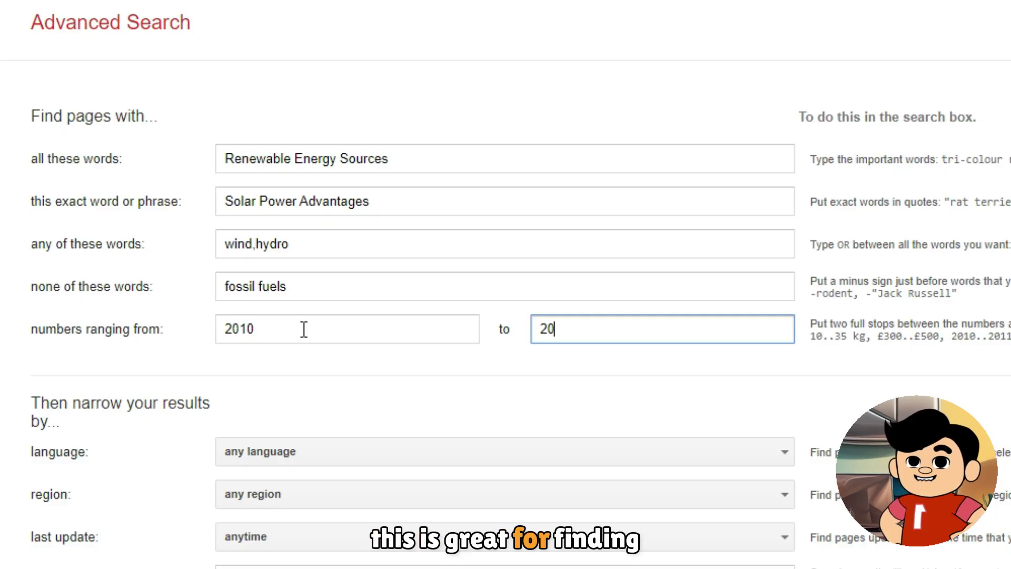
text(024)
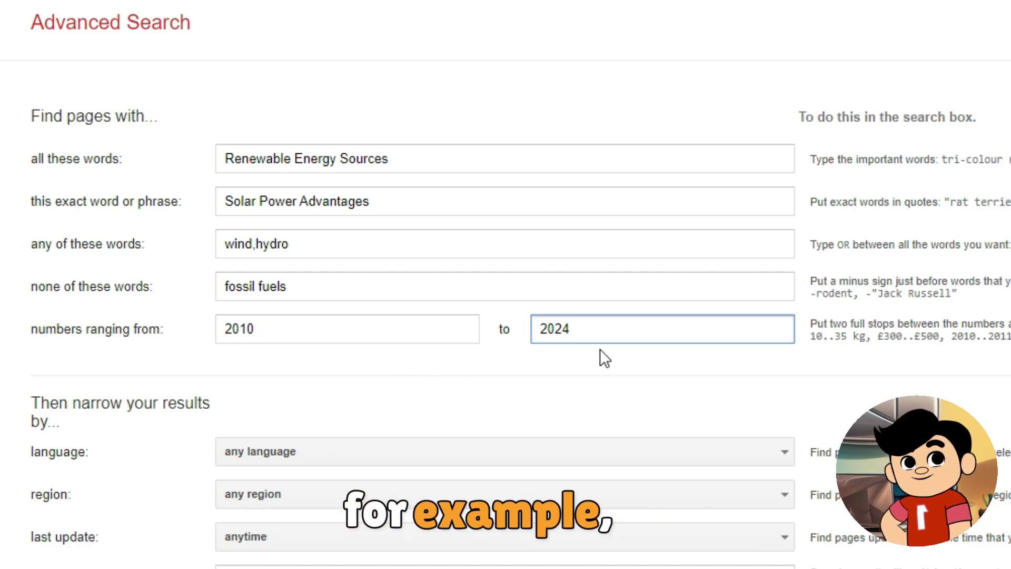
click(520, 358)
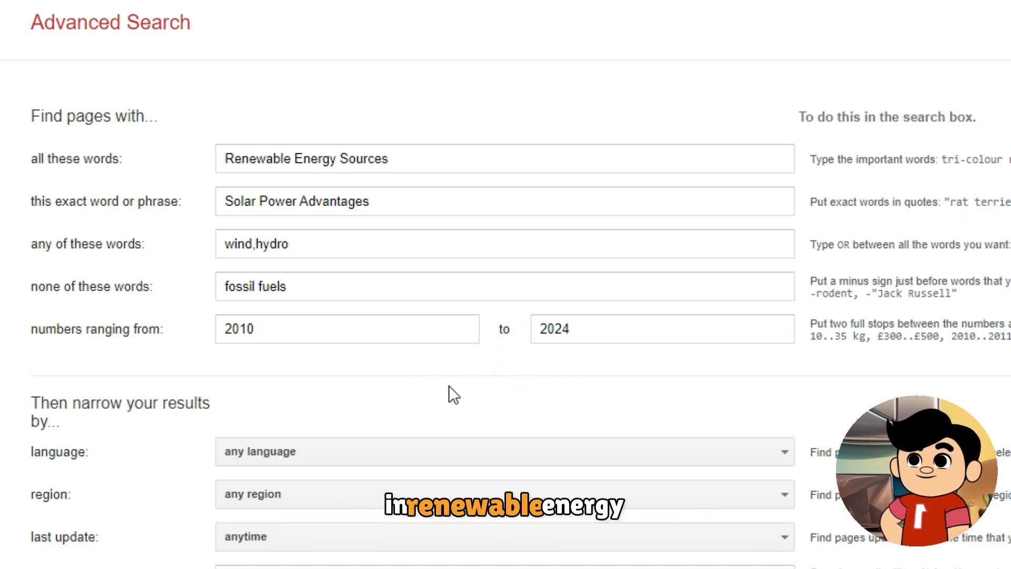
scroll(448, 395, down, 3)
scroll(449, 395, up, 3)
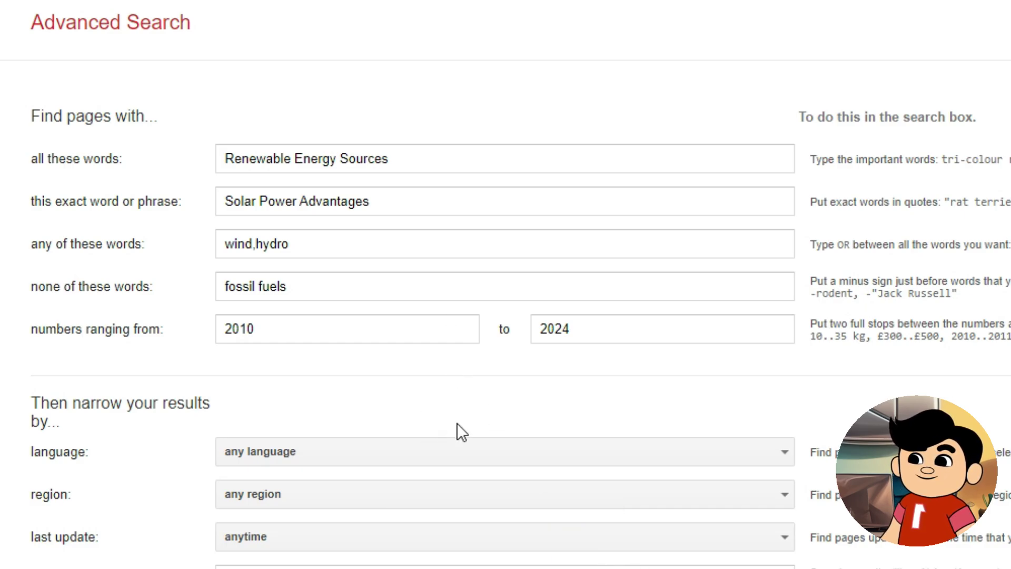
scroll(457, 423, down, 5)
Step: Restrict results to the .edu domain and keep file type as any format
click(345, 324)
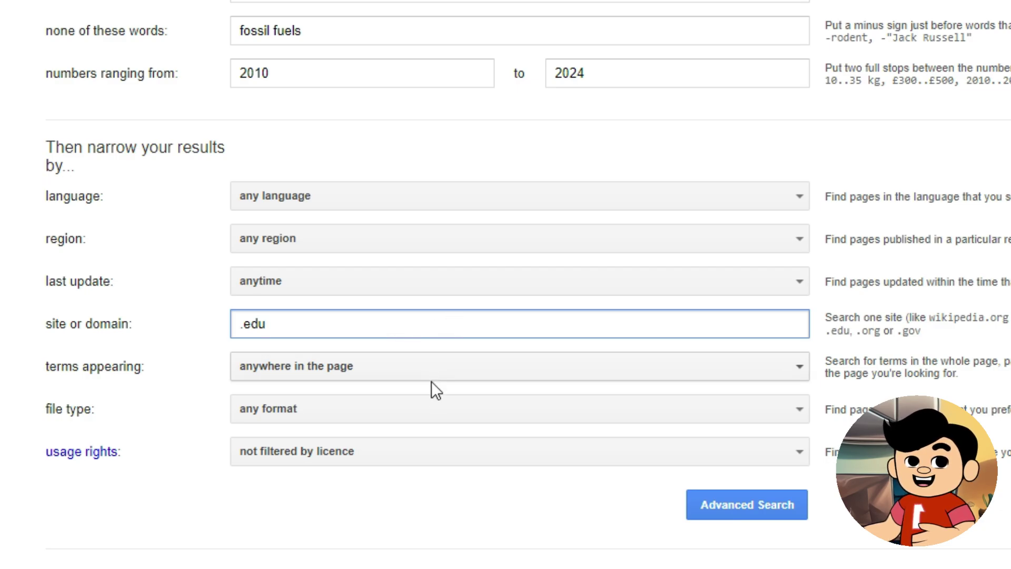
click(413, 413)
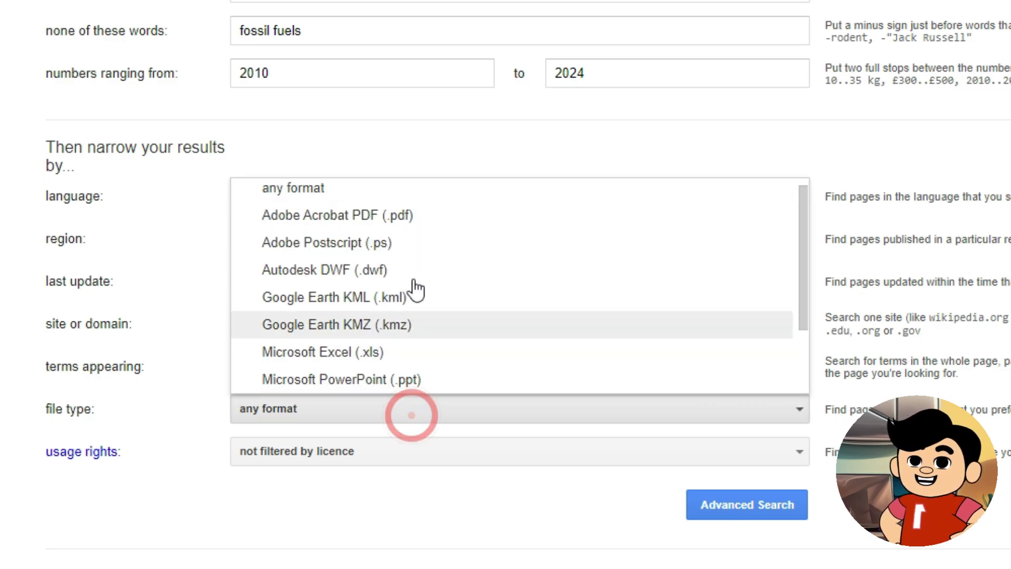
scroll(421, 314, up, 1)
scroll(416, 295, down, 3)
scroll(406, 316, up, 3)
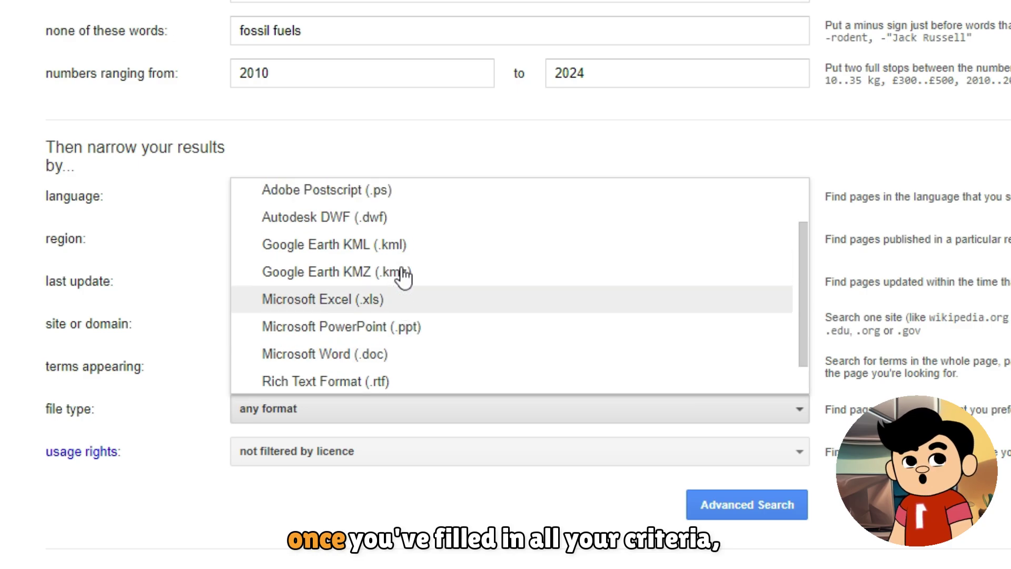
click(344, 199)
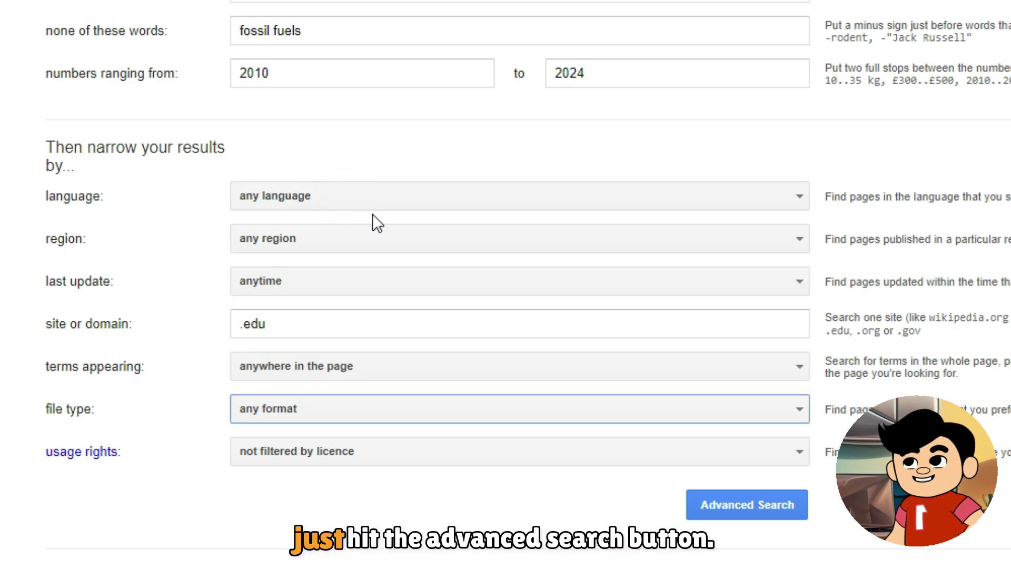
Step: Run the advanced search and scroll through the refined renewable-energy results
click(756, 514)
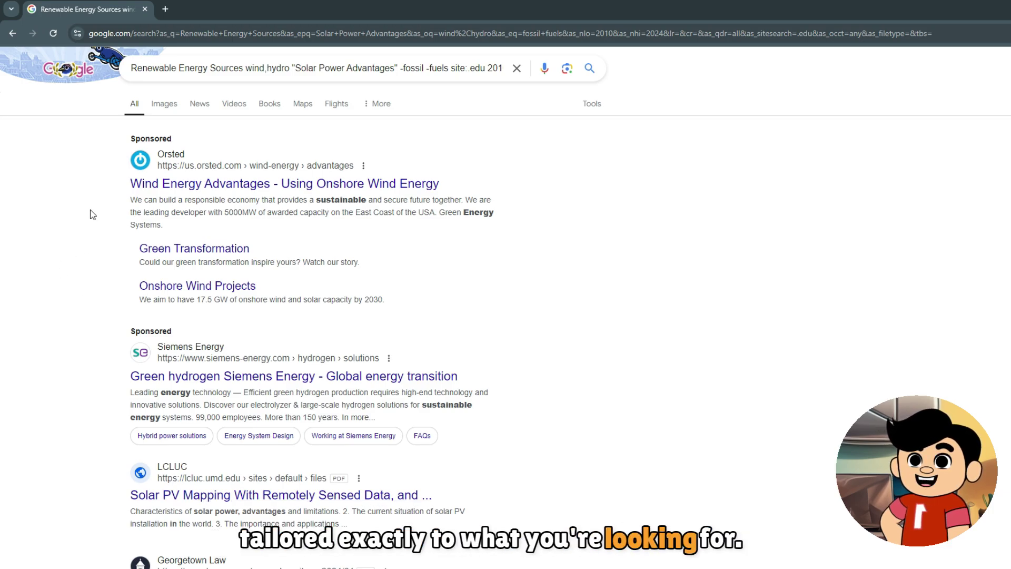
scroll(98, 221, down, 5)
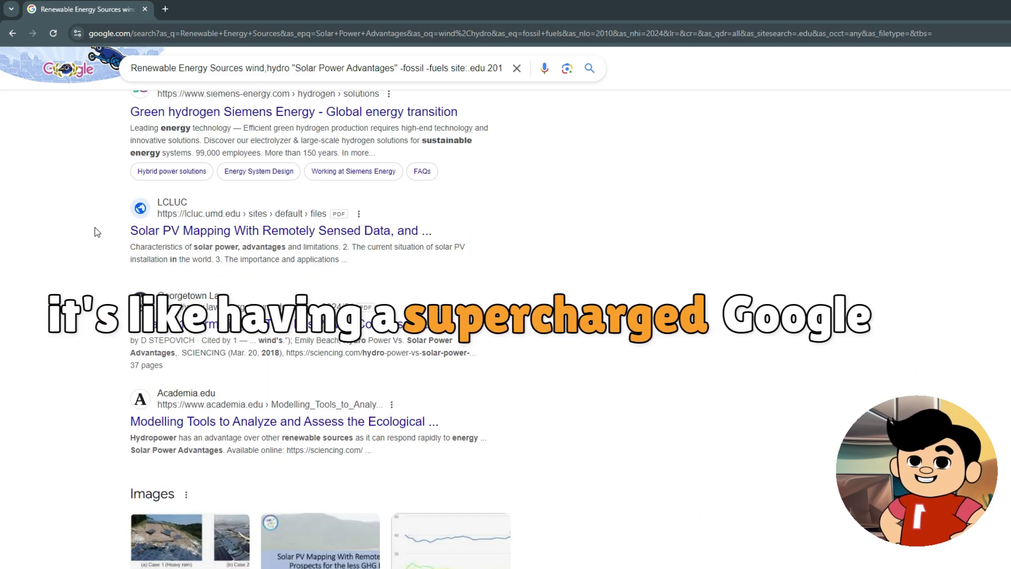
scroll(96, 227, down, 4)
scroll(94, 232, up, 5)
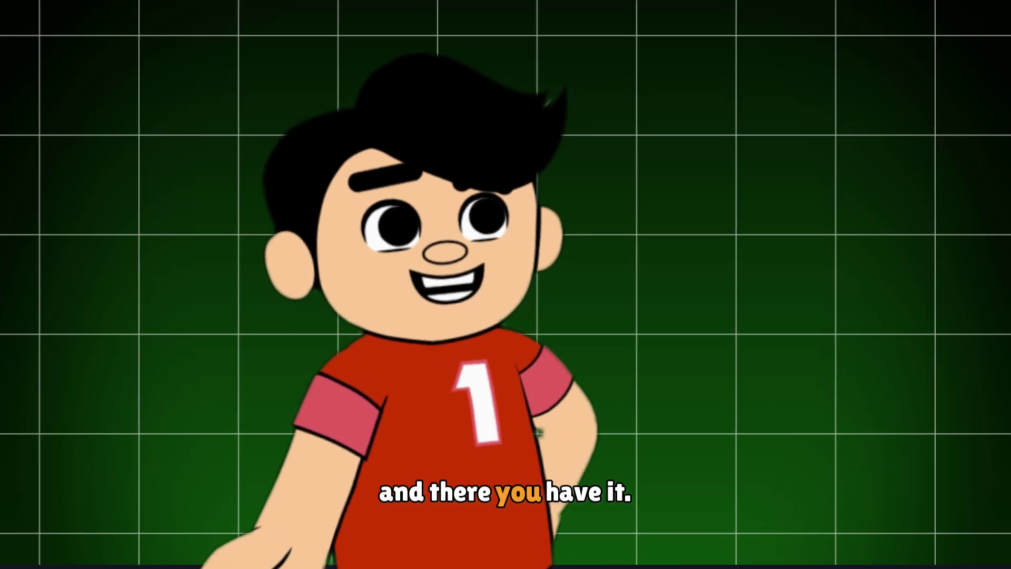